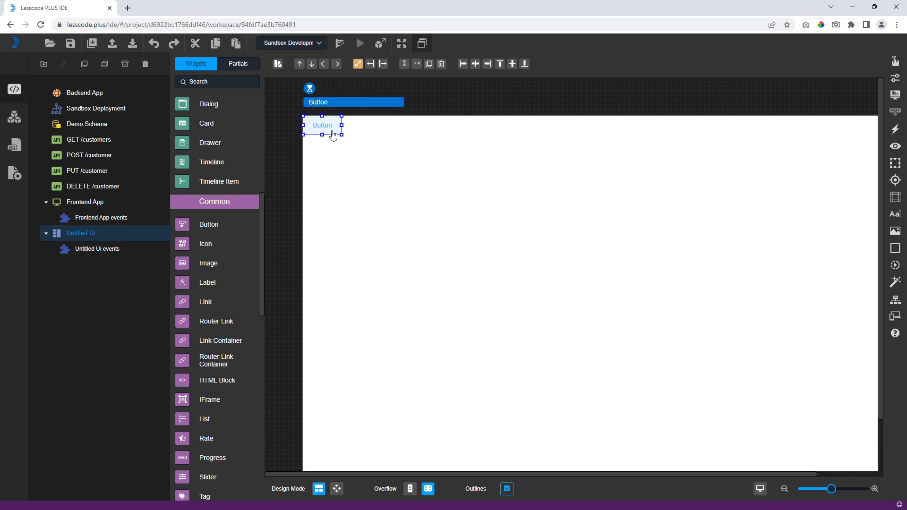
Step: Open the selected button's item properties and set its Type to success after trying primary
click(896, 61)
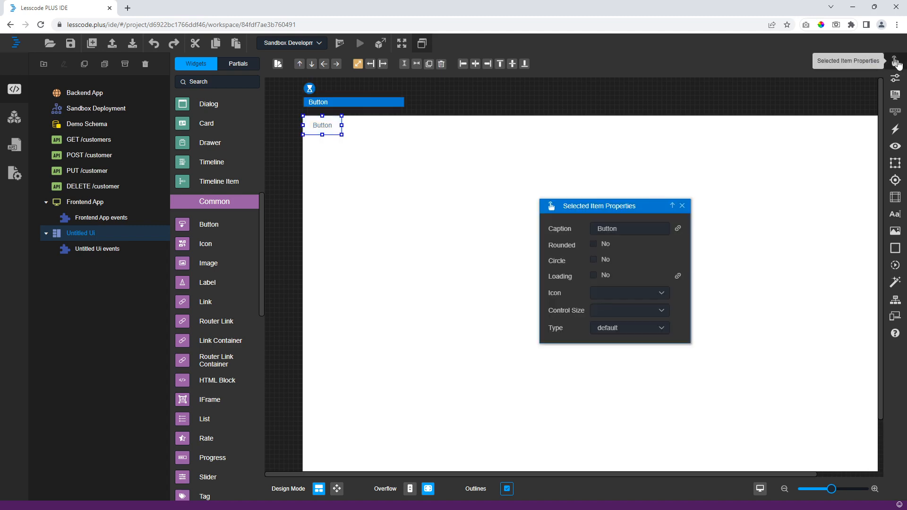
drag(624, 213, 633, 175)
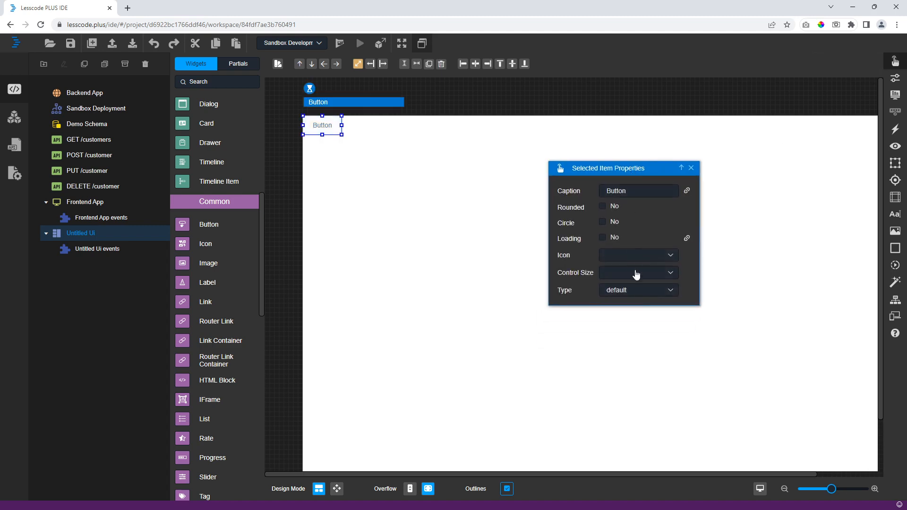
click(632, 291)
click(629, 328)
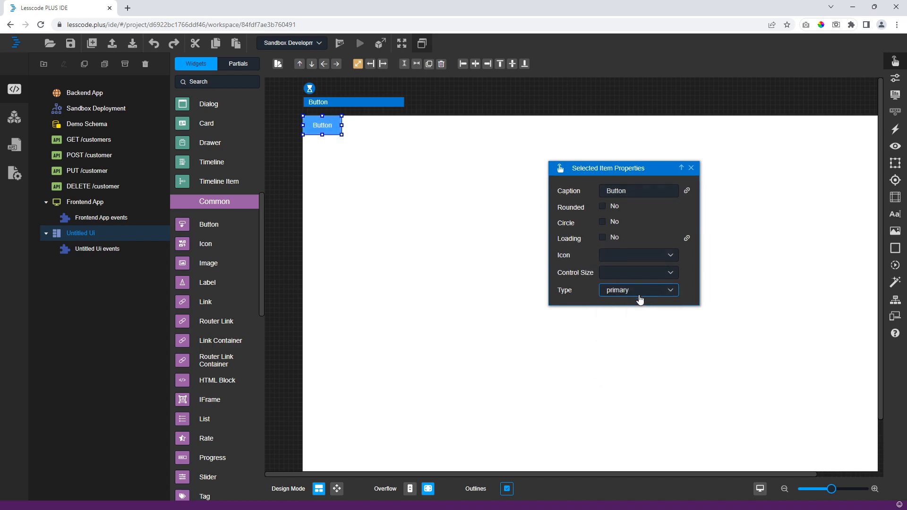
click(637, 292)
click(626, 350)
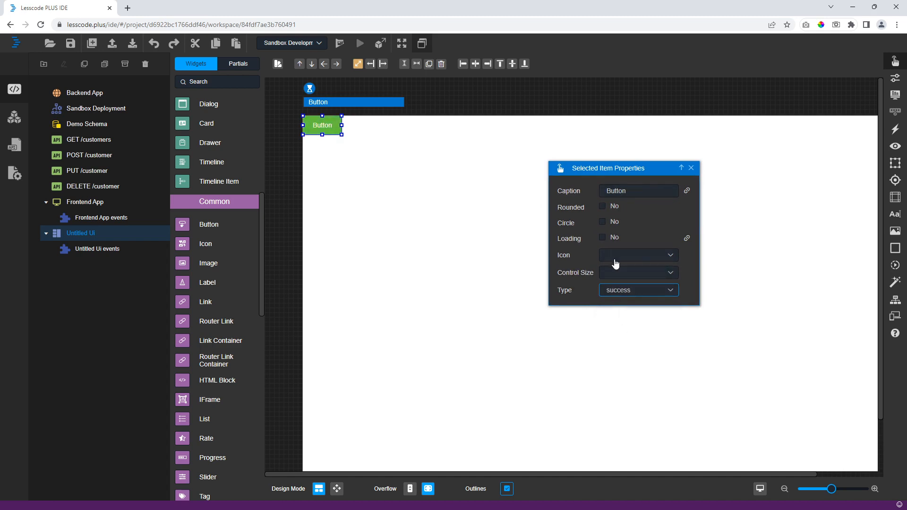
Step: Give the button the el-icon-setting icon after trying el-icon-s-tools
click(618, 258)
click(629, 338)
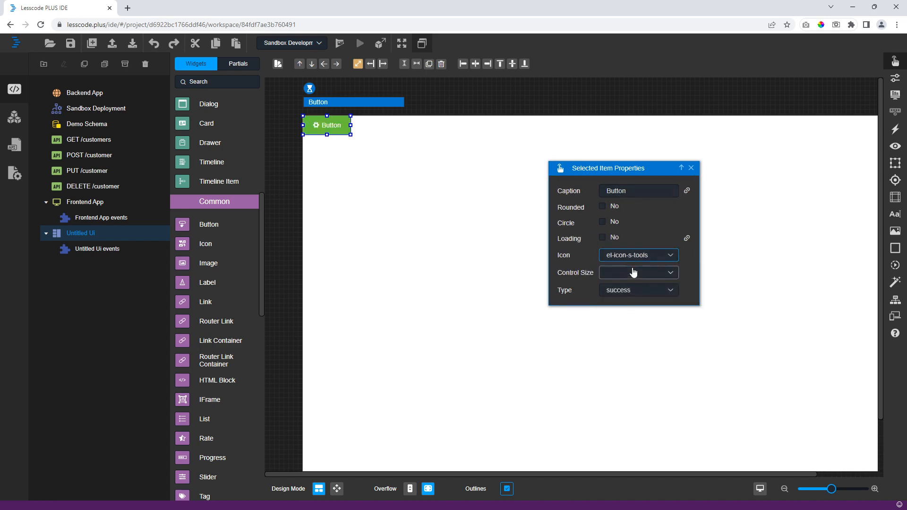
click(638, 256)
click(640, 343)
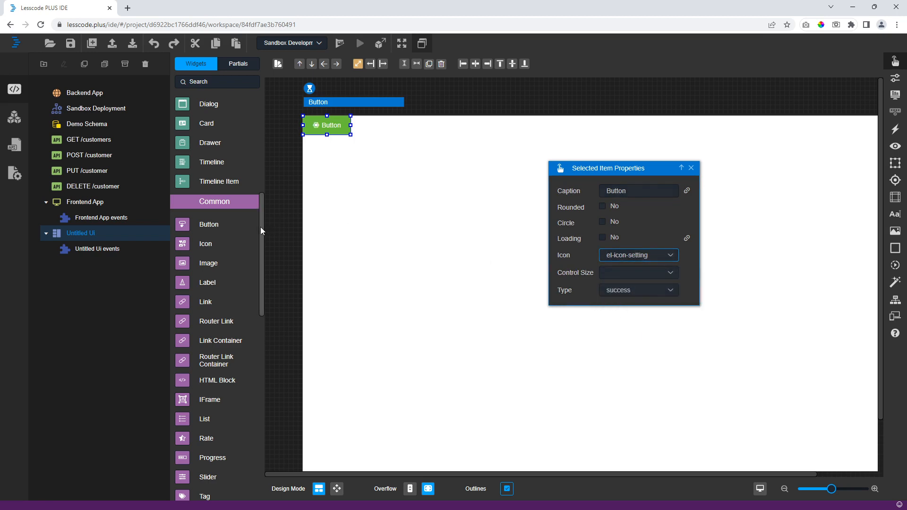
Step: In Accuracy Mode, add one Button widget before the green button and another one after it
drag(260, 227, 262, 171)
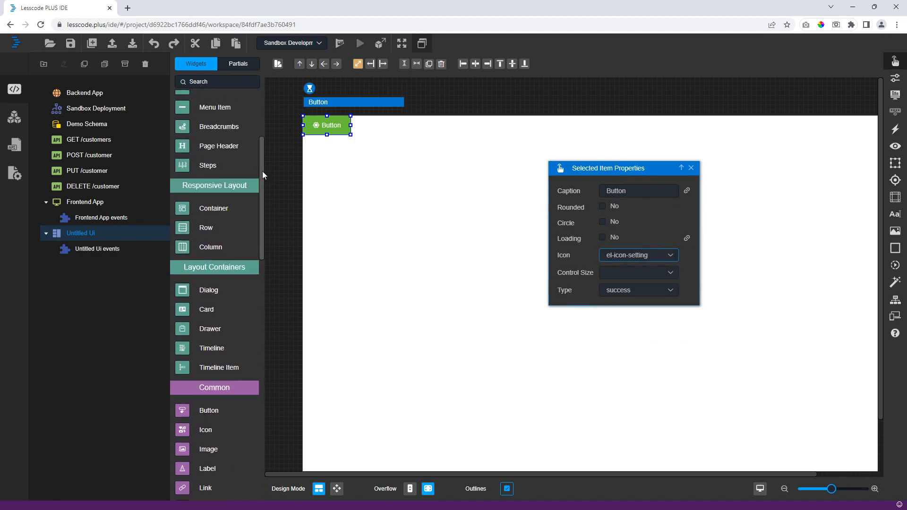
click(294, 203)
drag(260, 191, 258, 128)
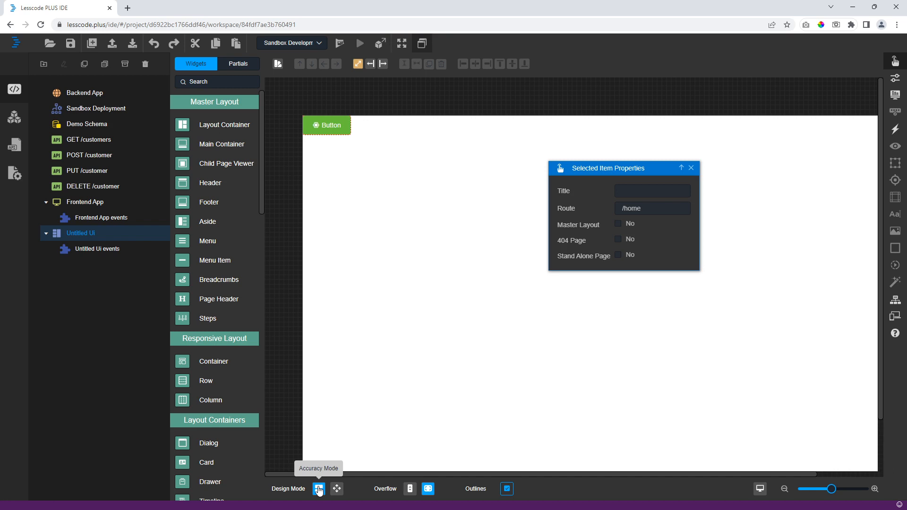
drag(260, 179, 266, 212)
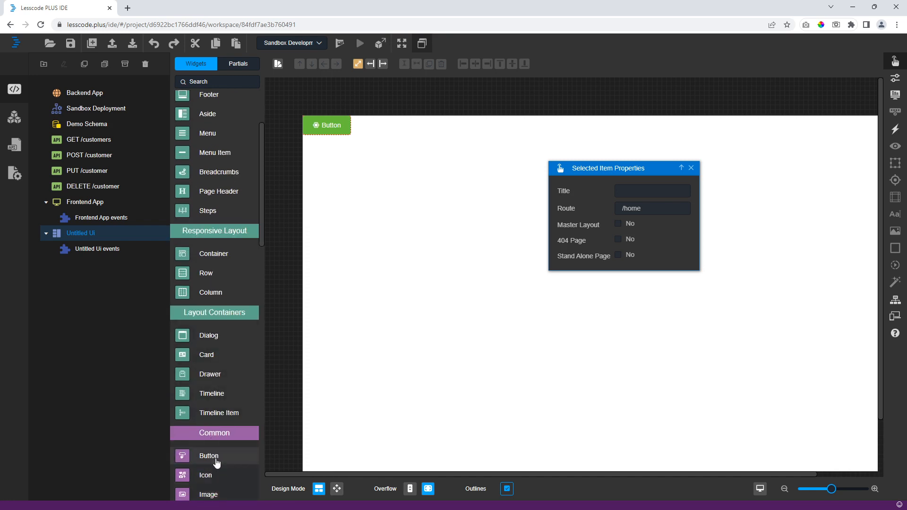
drag(209, 456, 341, 132)
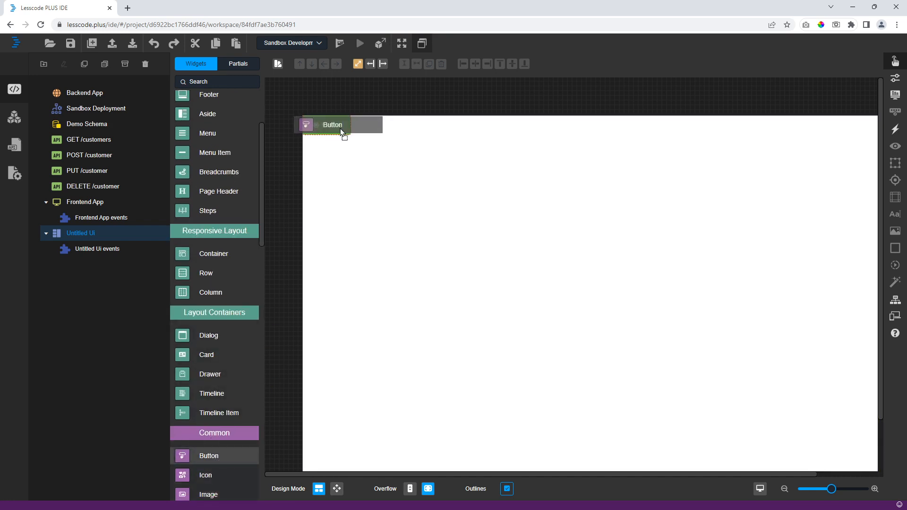
drag(341, 132, 343, 128)
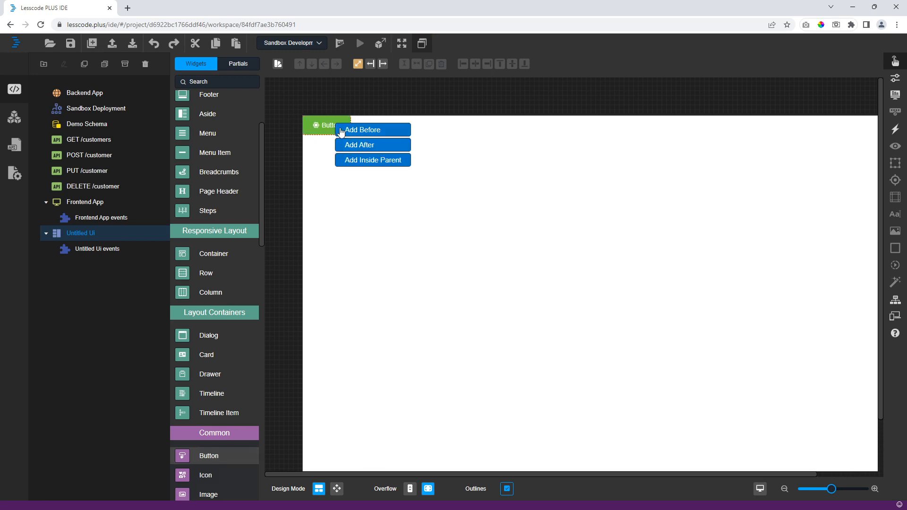
click(376, 137)
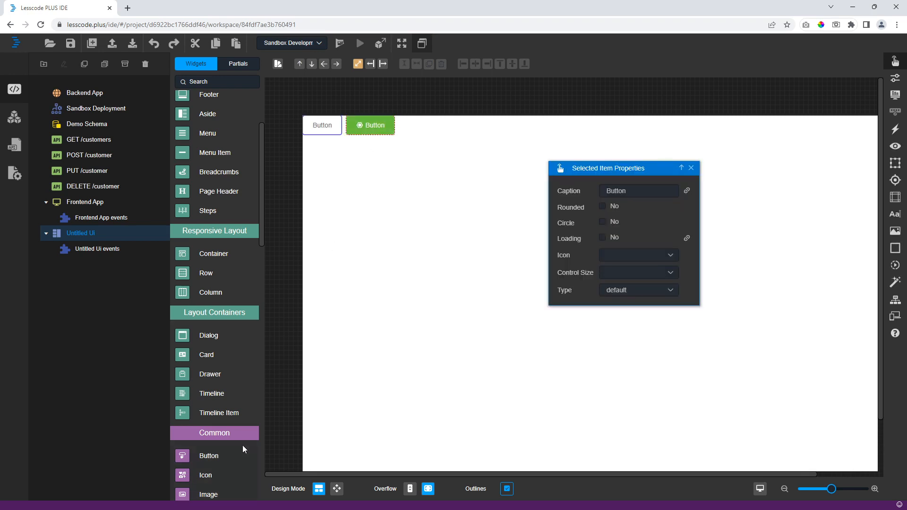
drag(227, 455, 374, 138)
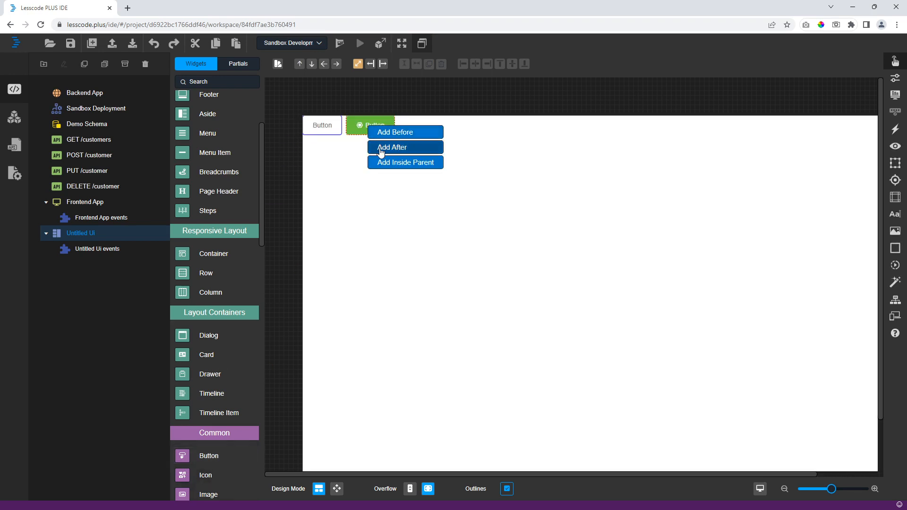
click(377, 148)
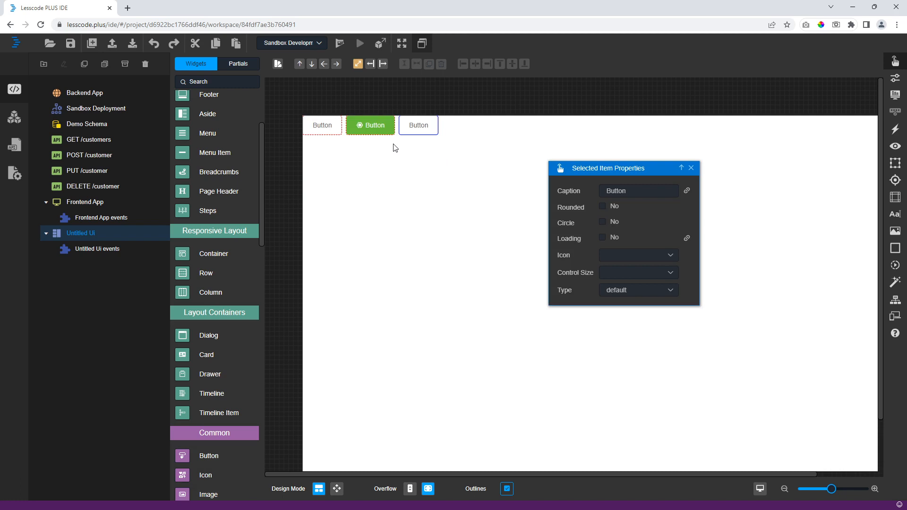
Step: Switch the design mode to Freestyle Mode and place another Button widget freely in the blank area below the button row
click(337, 489)
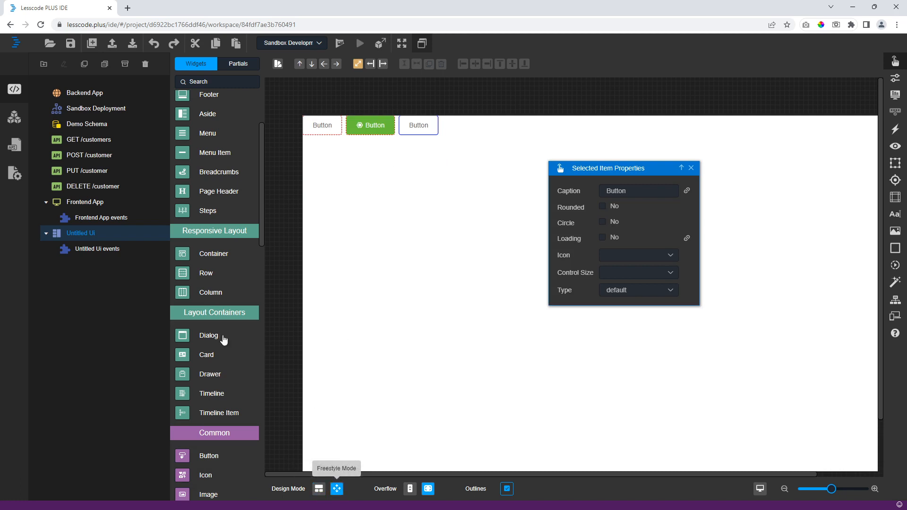
drag(203, 456, 349, 202)
click(369, 189)
click(400, 206)
Step: Move the green button and the default button beside it freely down to the area between the top row and the lowest button
click(369, 125)
drag(370, 125, 338, 165)
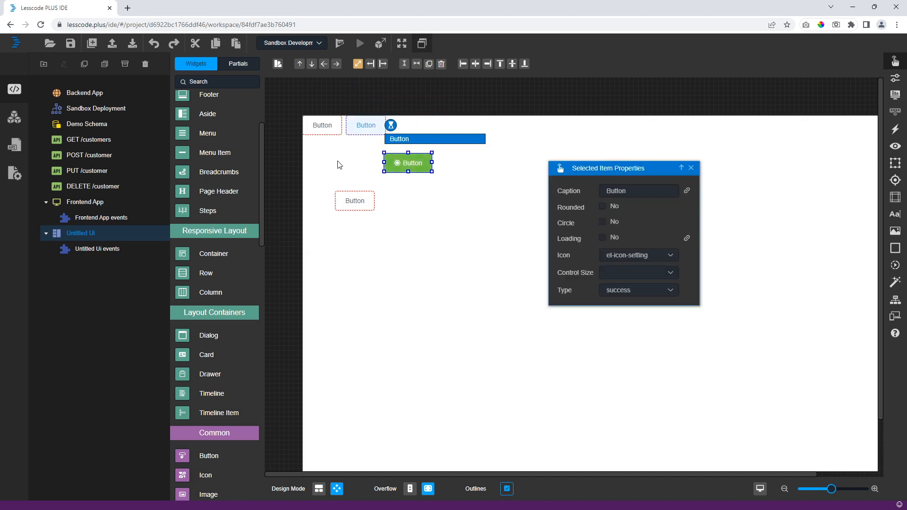
click(364, 126)
drag(364, 126, 343, 165)
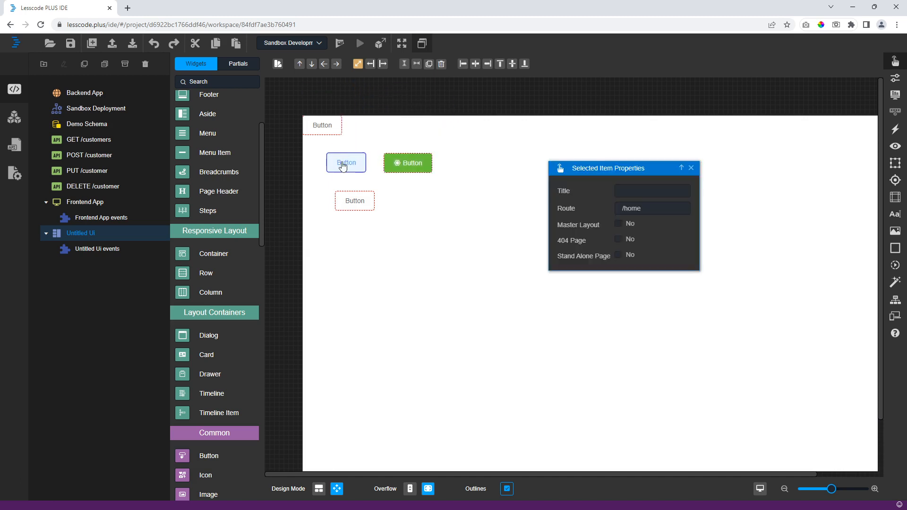
click(332, 129)
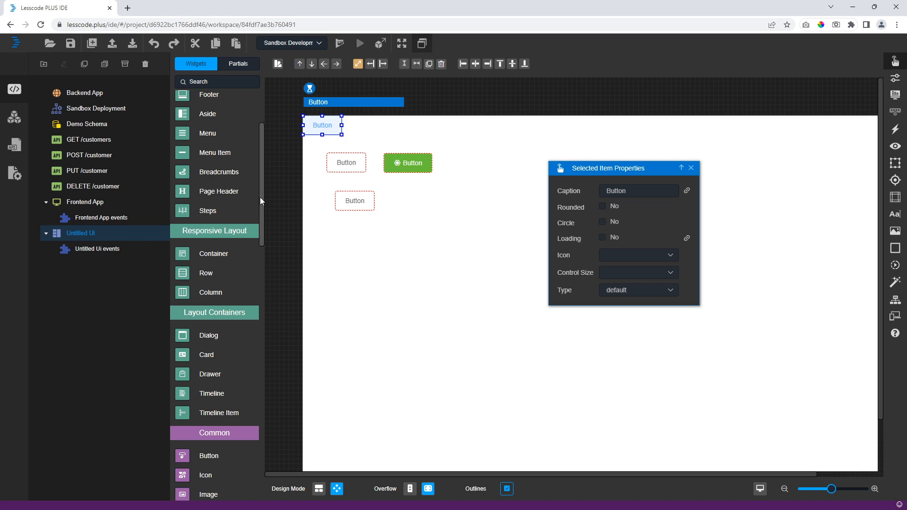
Step: Delete all four buttons from the page and switch the design mode back to Accuracy Mode
drag(260, 197, 285, 234)
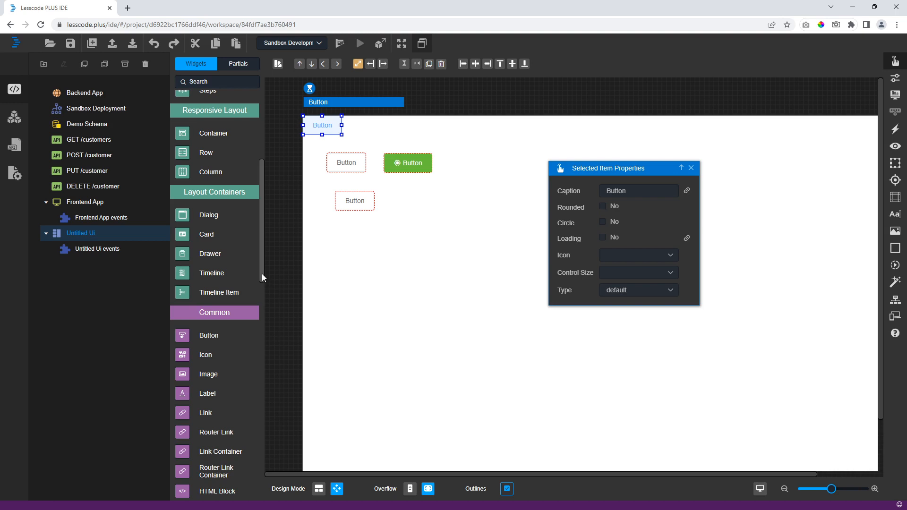
click(361, 211)
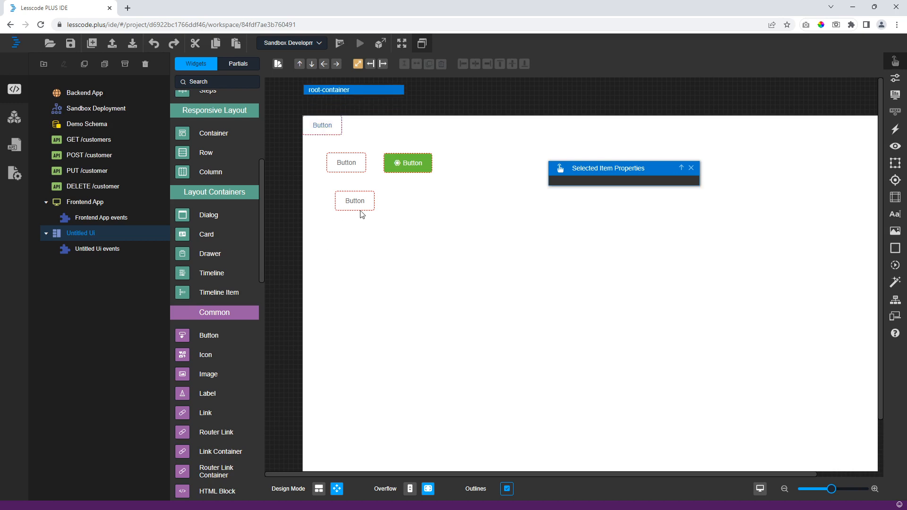
key(Delete)
click(346, 165)
key(Delete)
click(397, 165)
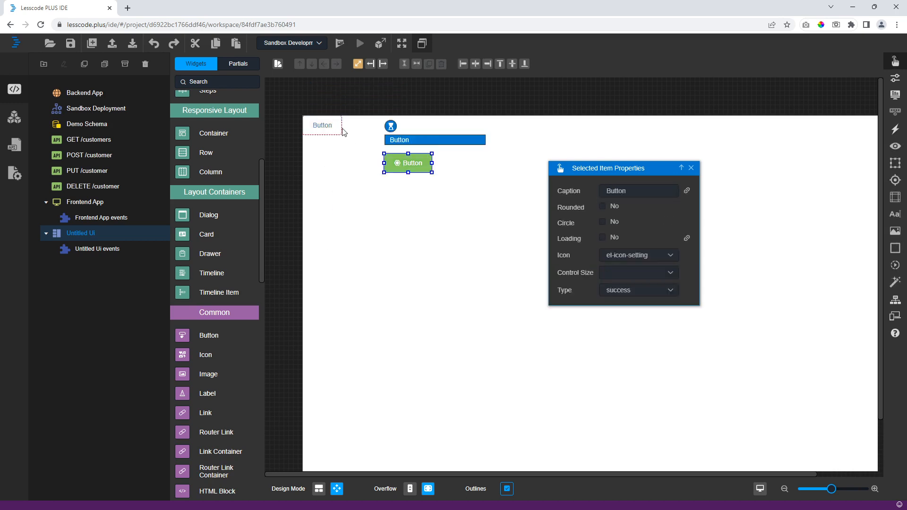
key(Delete)
click(335, 128)
key(Delete)
click(319, 488)
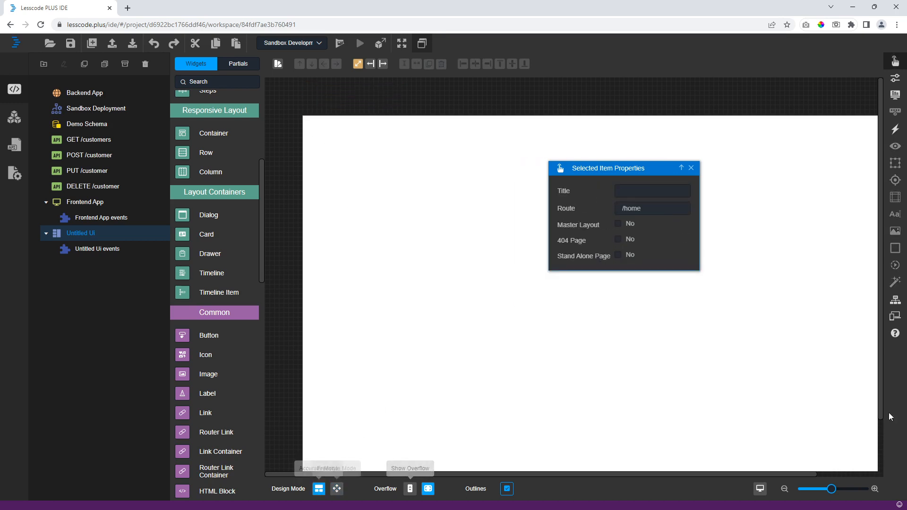
Step: Preview the page with the Medium Device (MD) preset at 70 zoom and restore the Extra Large Device (XL) preset
drag(825, 493, 815, 494)
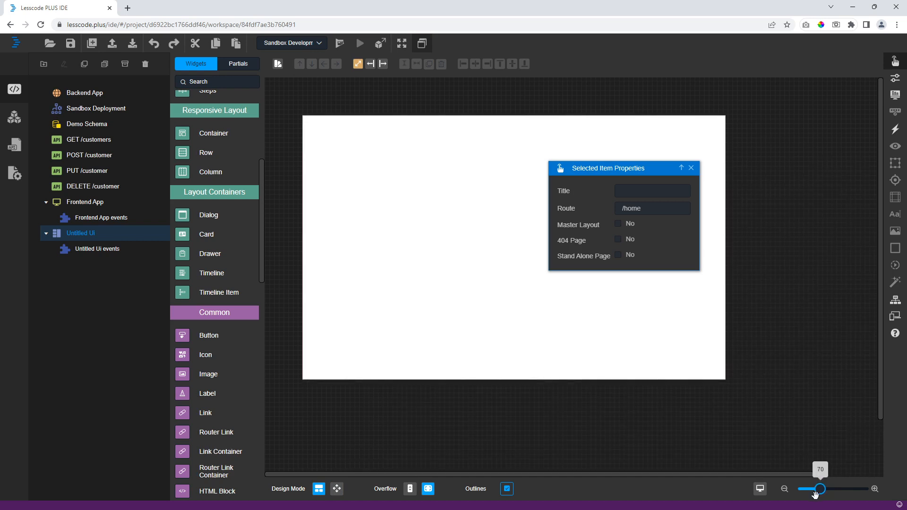
click(761, 488)
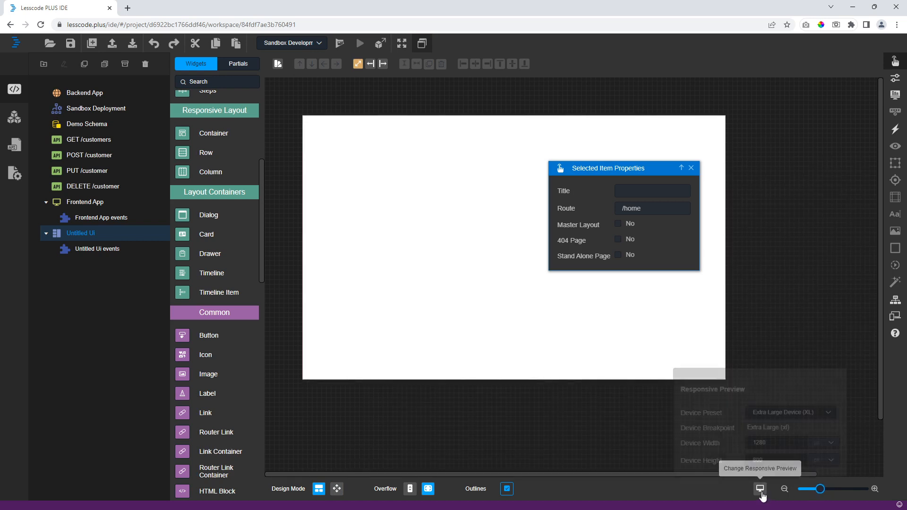
click(780, 412)
click(779, 363)
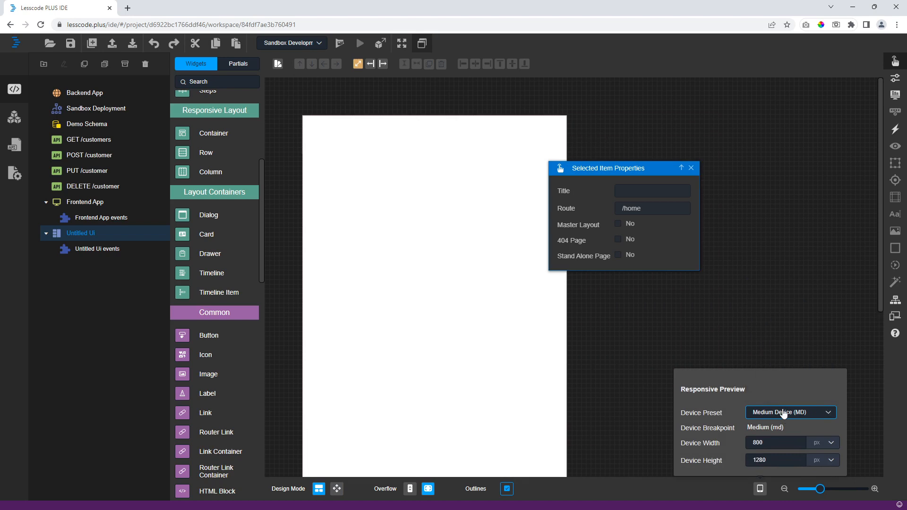
click(789, 412)
click(794, 391)
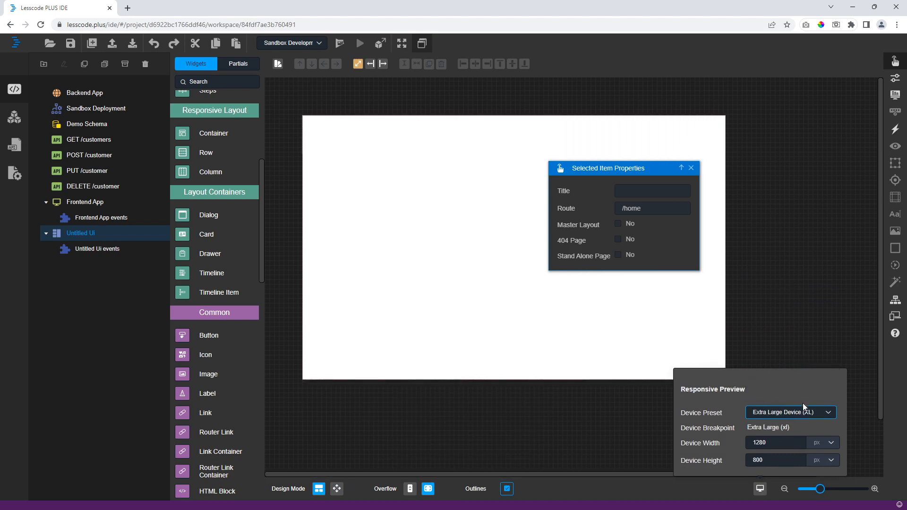
Step: Preview the page with the Extra Small Device (XS) and Pixel 2 presets, and return to Extra Large Device (XL)
click(804, 411)
click(804, 328)
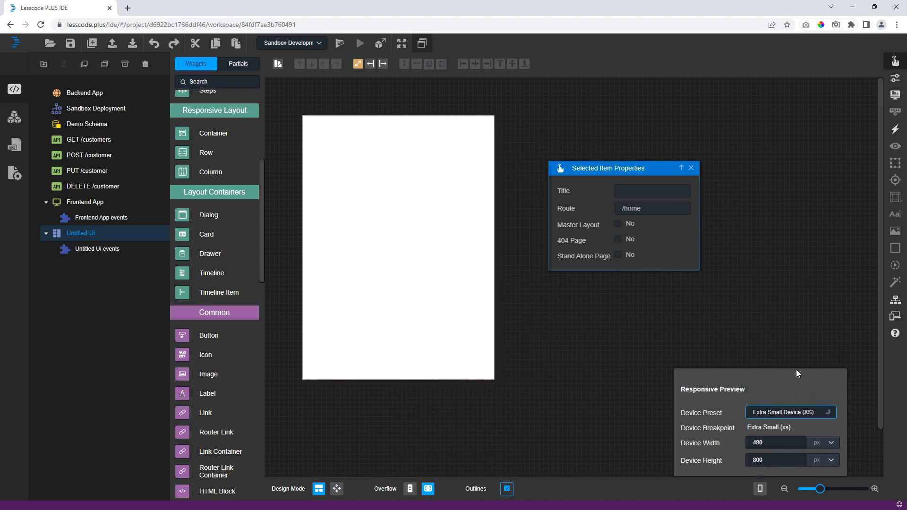
click(792, 412)
click(793, 308)
click(794, 416)
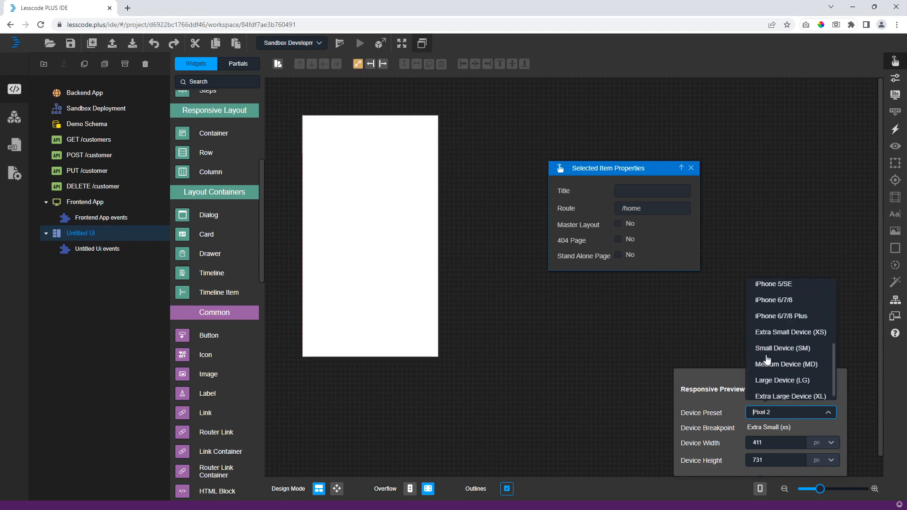
click(787, 393)
click(504, 415)
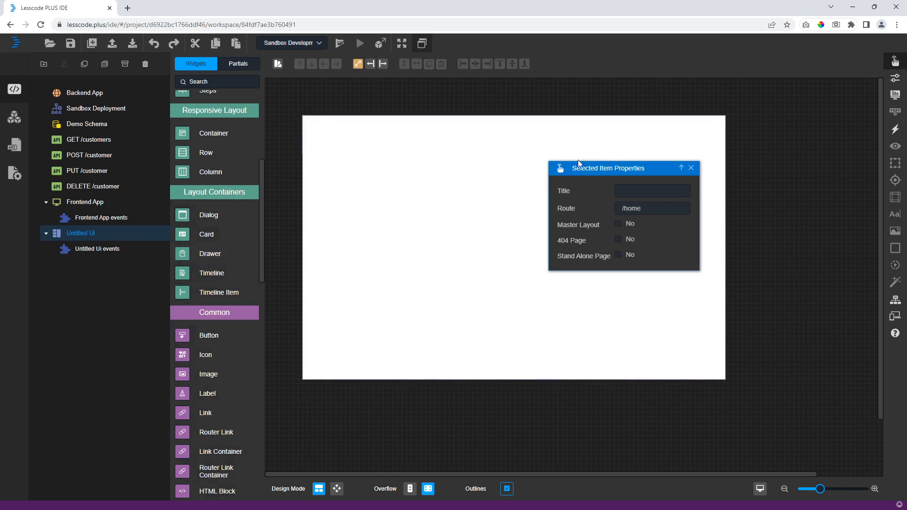
Step: Add a responsive layout Container to the empty page and select it, with the properties window moved off the canvas
drag(579, 163, 756, 348)
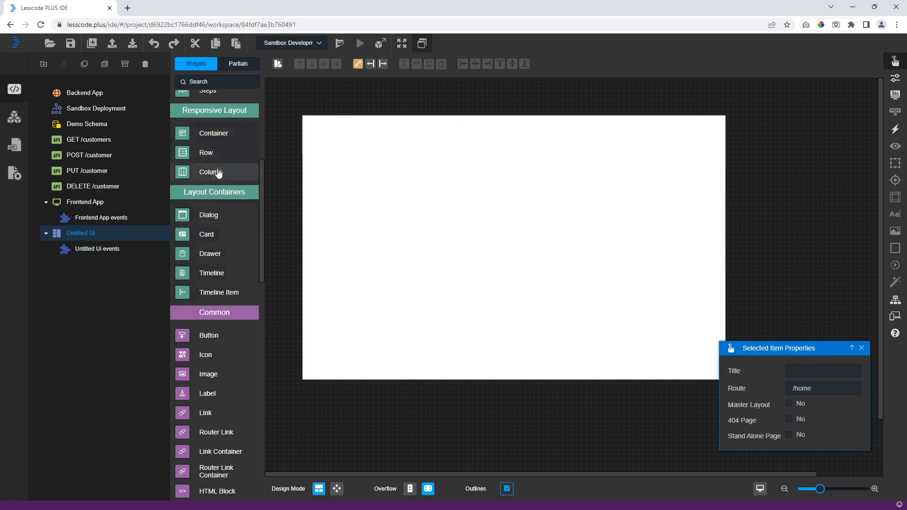
scroll(218, 173, up, 2)
drag(202, 228, 399, 197)
click(402, 198)
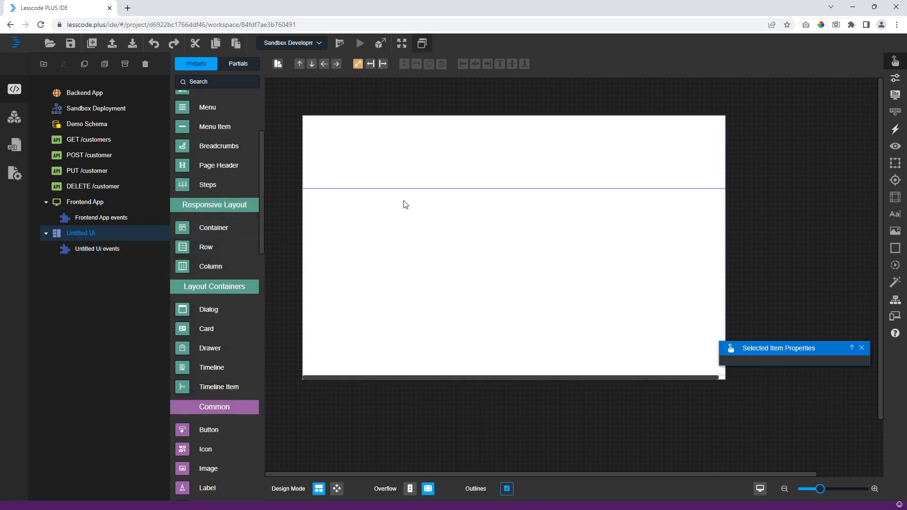
click(402, 174)
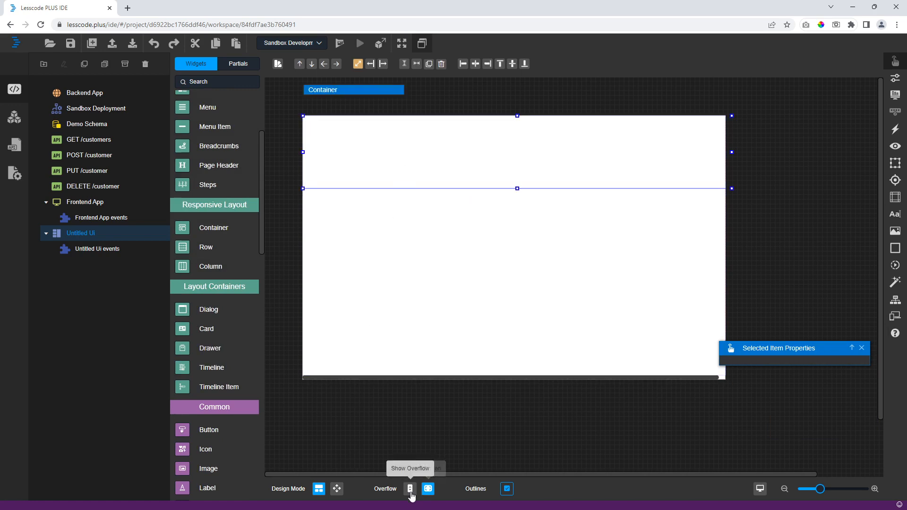
click(732, 208)
click(692, 172)
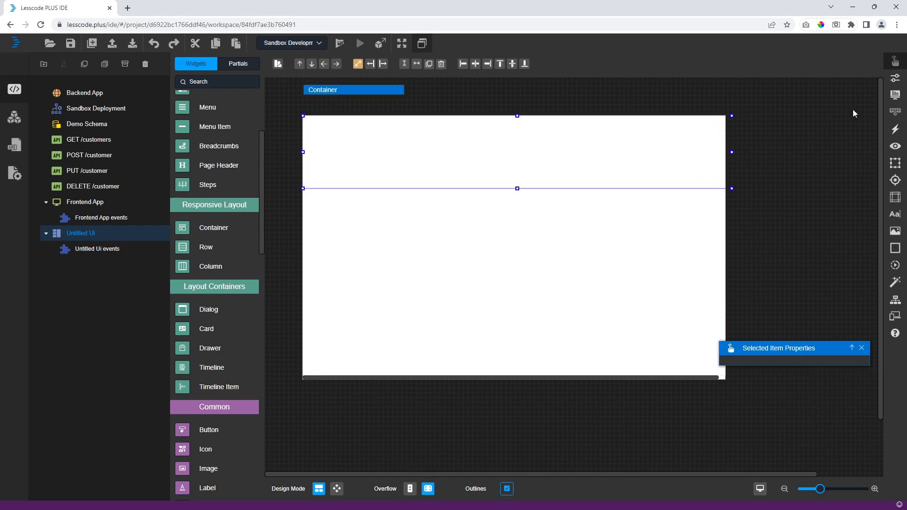
Step: Set the Container's height to 200 vh, with the Size window moved off the canvas
click(896, 163)
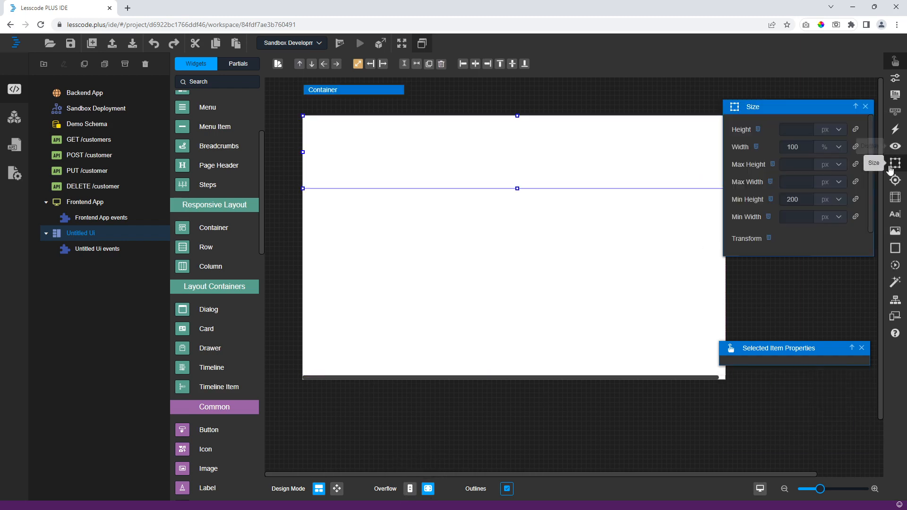
click(799, 130)
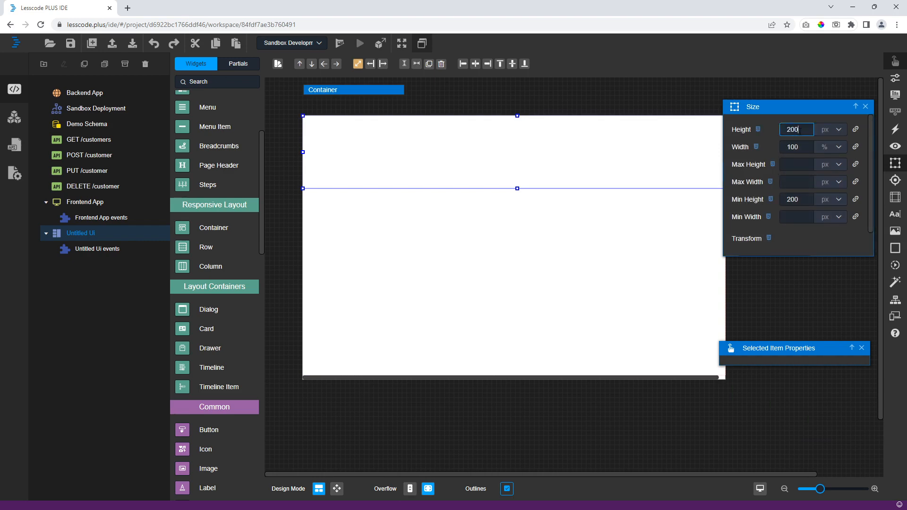
text(200vh)
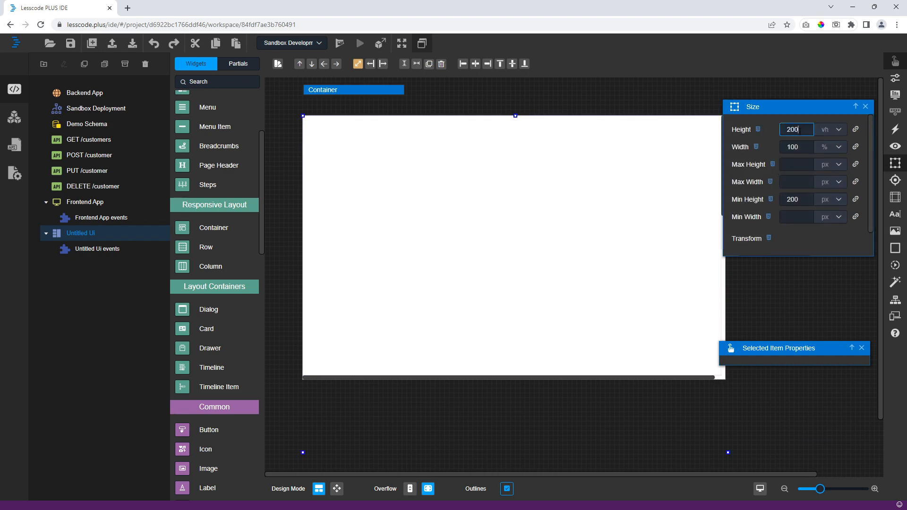
click(500, 235)
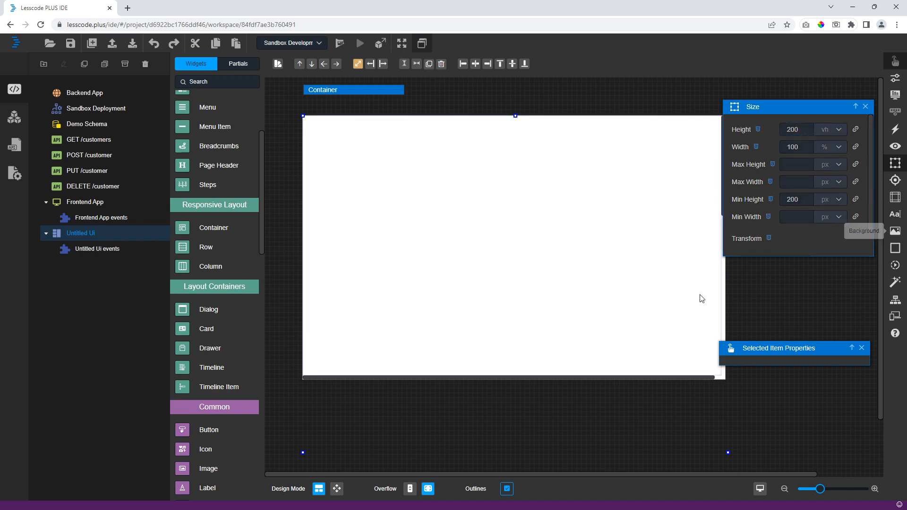
drag(751, 110, 761, 180)
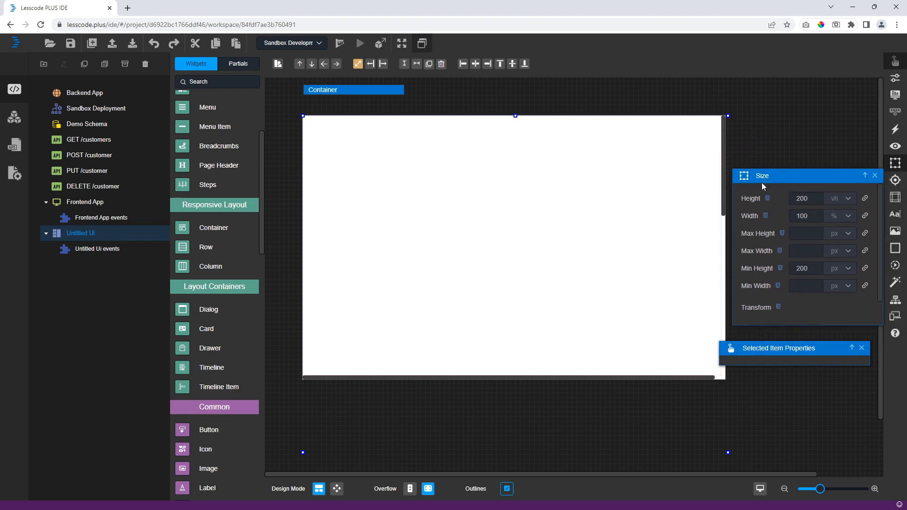
Step: Show the overflow to examine the container's full height on the page, and hide the overflow again
click(410, 490)
scroll(601, 240, down, 10)
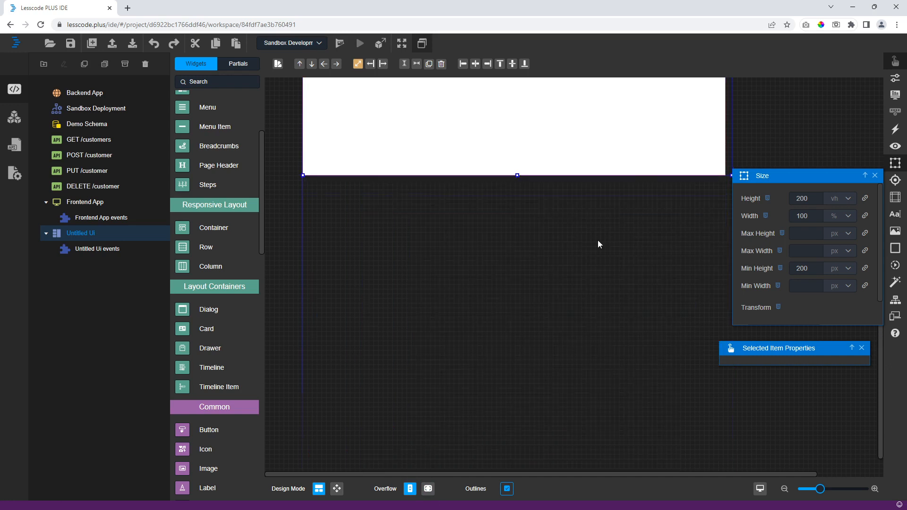
scroll(599, 241, up, 10)
scroll(600, 244, up, 1)
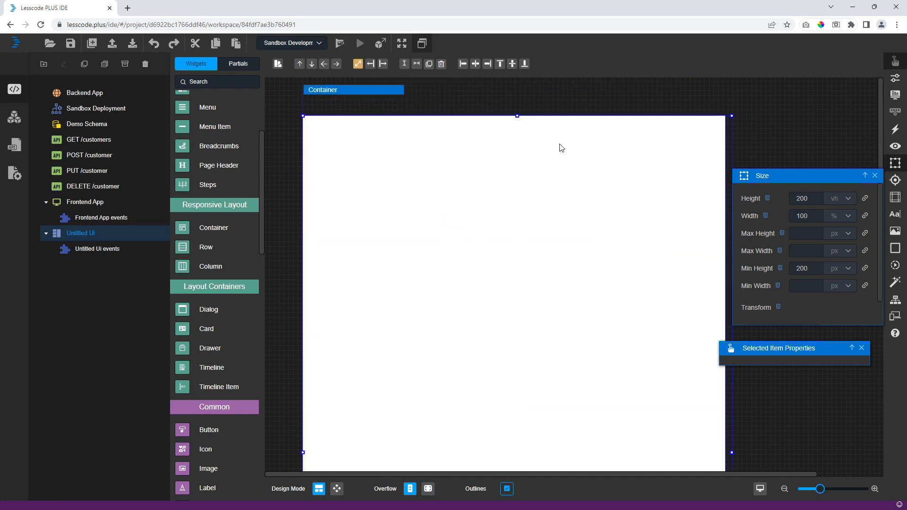
scroll(579, 157, down, 8)
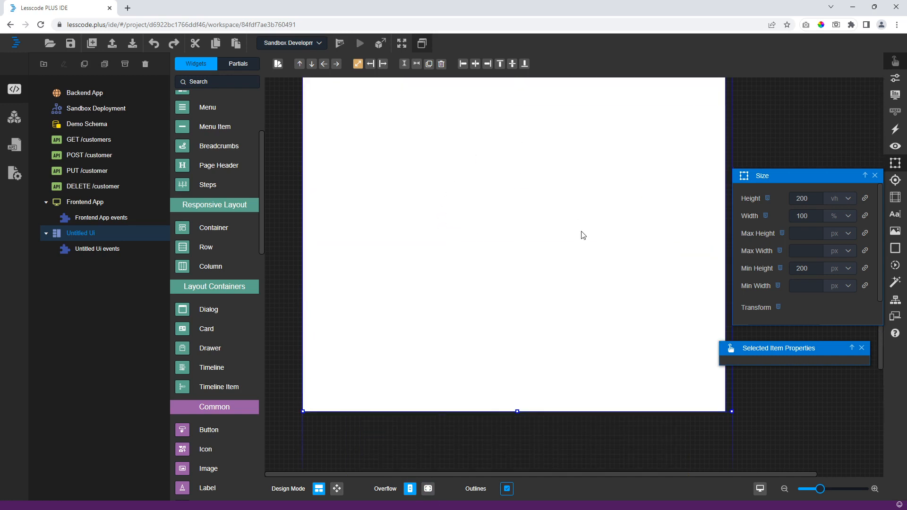
scroll(567, 235, down, 2)
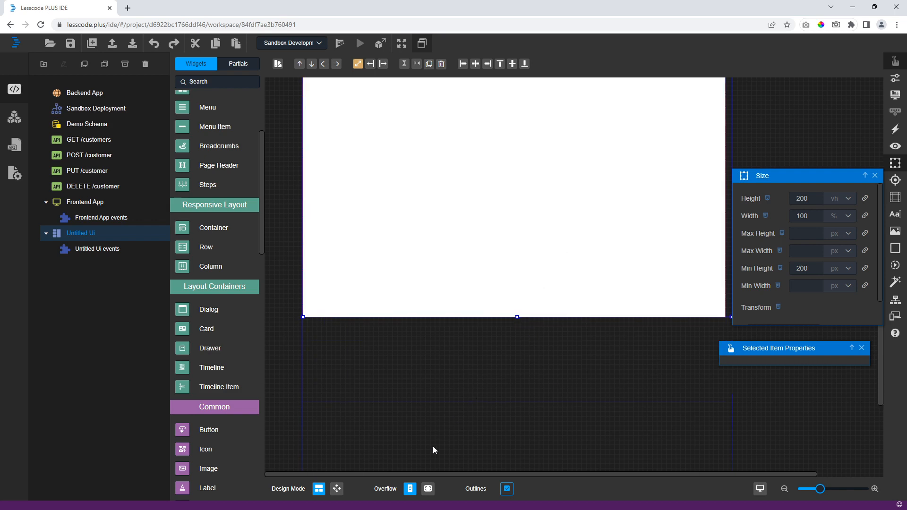
click(428, 489)
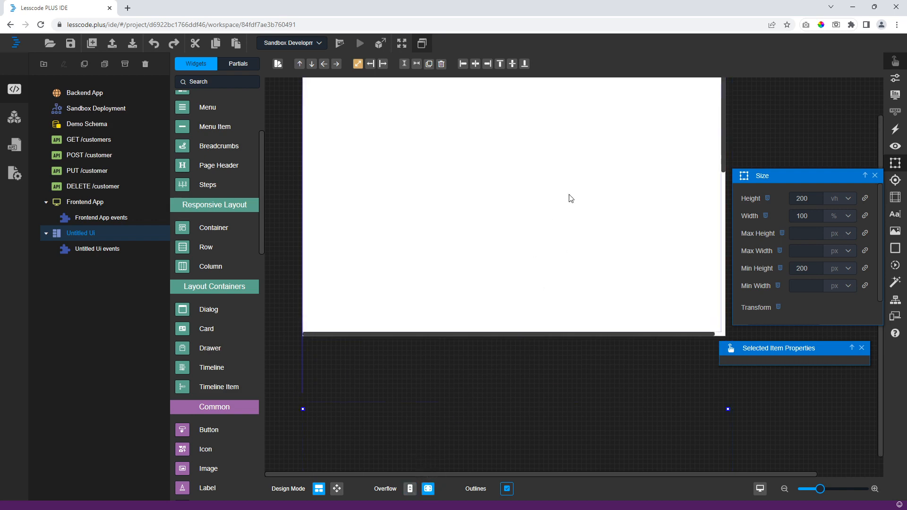
Step: Preview the page with the Small Device (SM) preset, showing its overflow and hiding it again
click(761, 489)
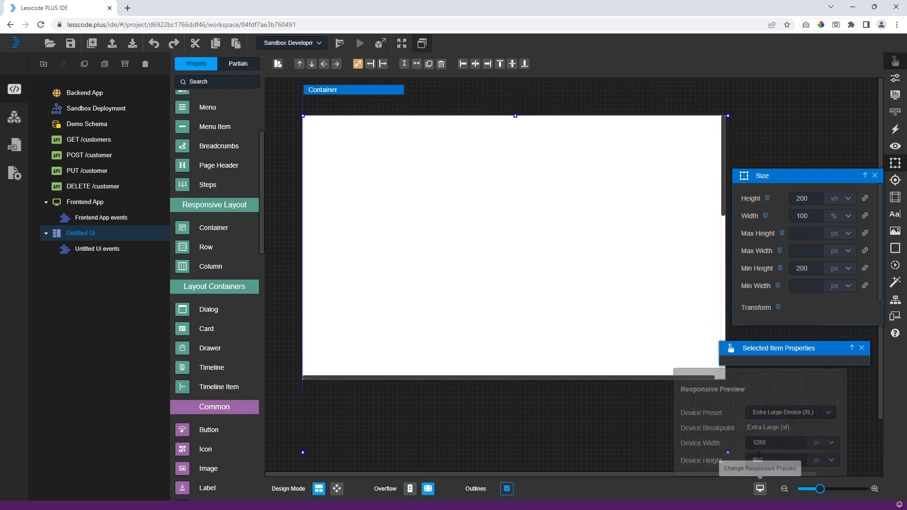
click(787, 412)
click(783, 346)
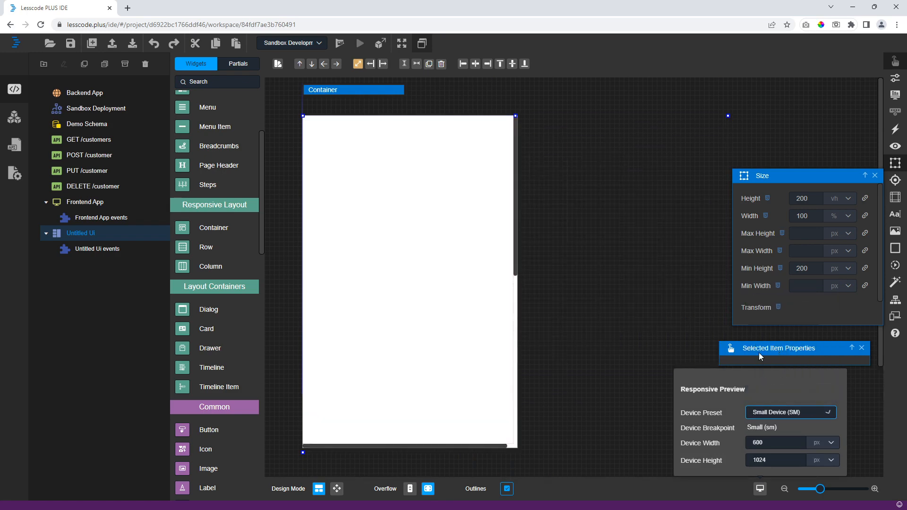
click(410, 492)
click(410, 491)
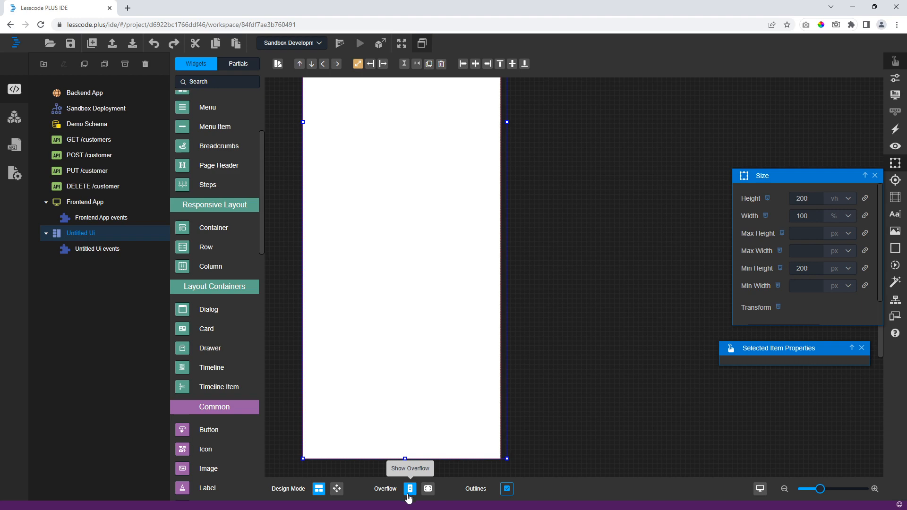
click(428, 489)
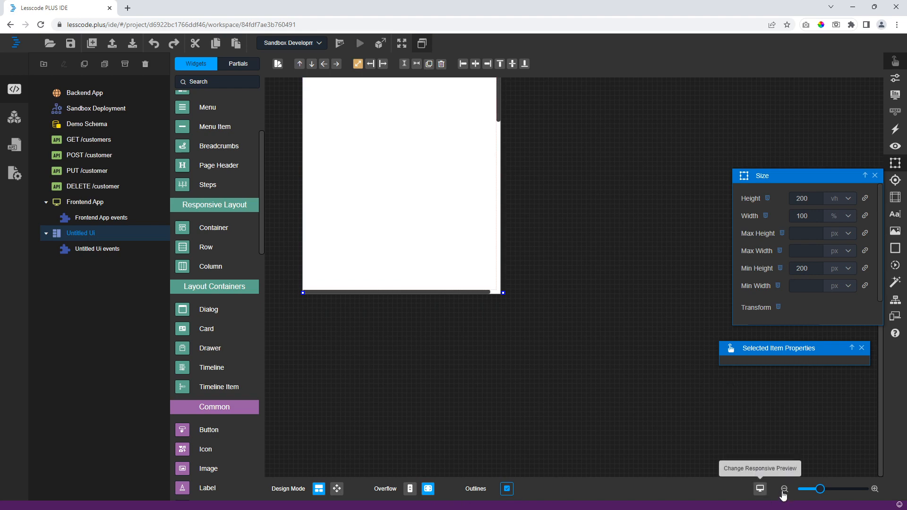
Step: Return the responsive preview to the Extra Large Device (XL) preset
click(754, 491)
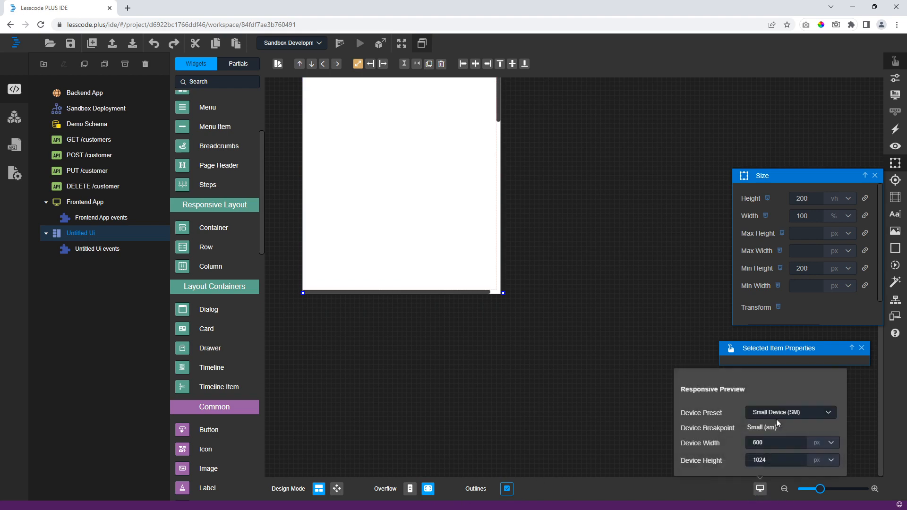
click(776, 413)
click(787, 390)
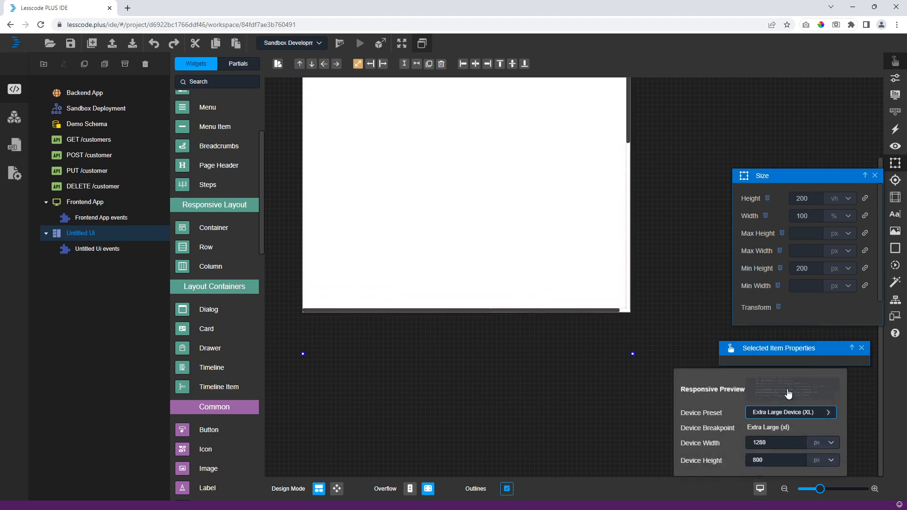
Step: Add three Button widgets side by side in the container, the first inside it and each further one after the previous button
scroll(246, 182, up, 5)
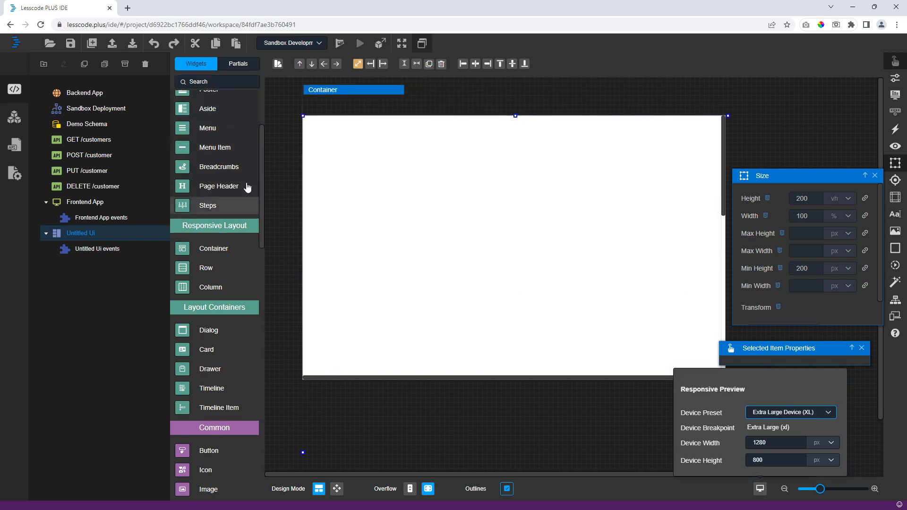
drag(260, 148, 265, 220)
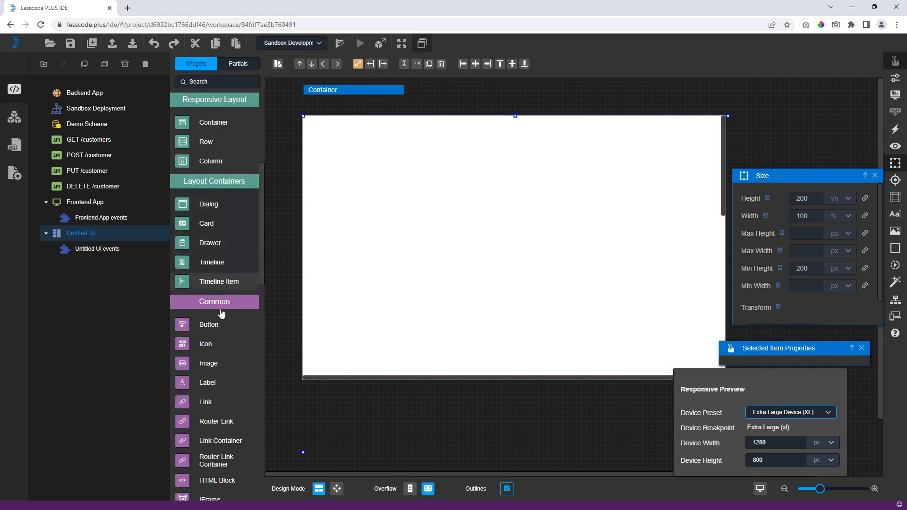
drag(209, 324, 355, 229)
click(373, 234)
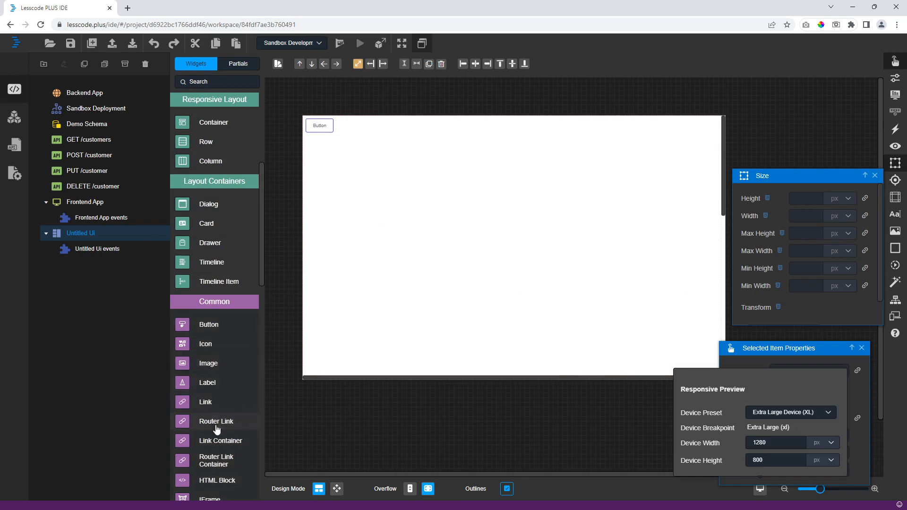
drag(203, 325, 315, 126)
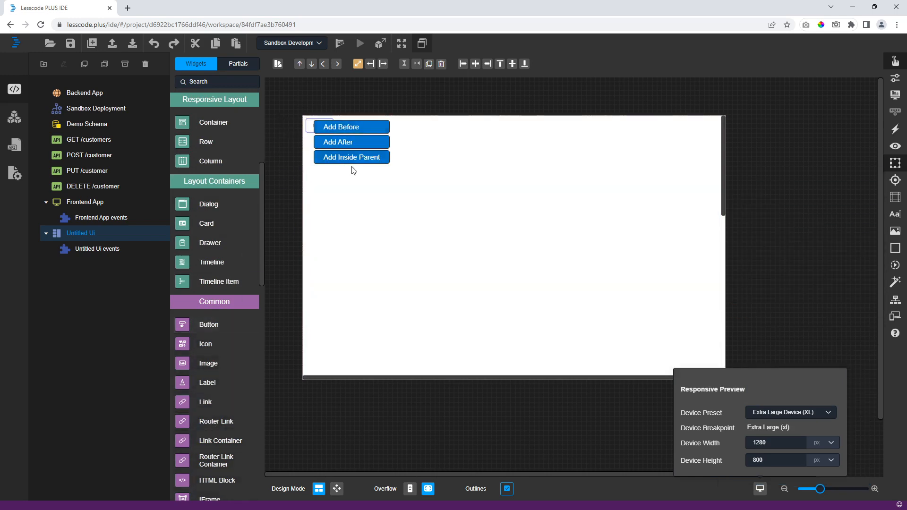
click(351, 143)
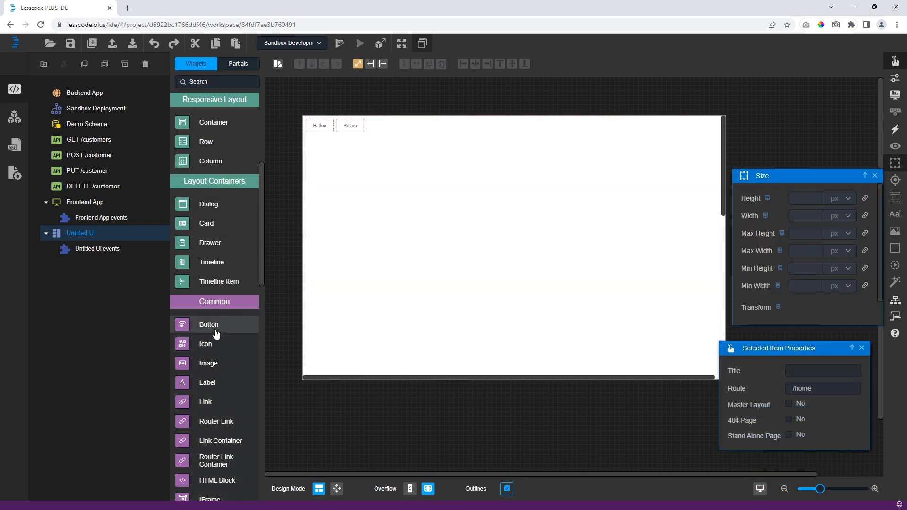
drag(189, 330, 362, 131)
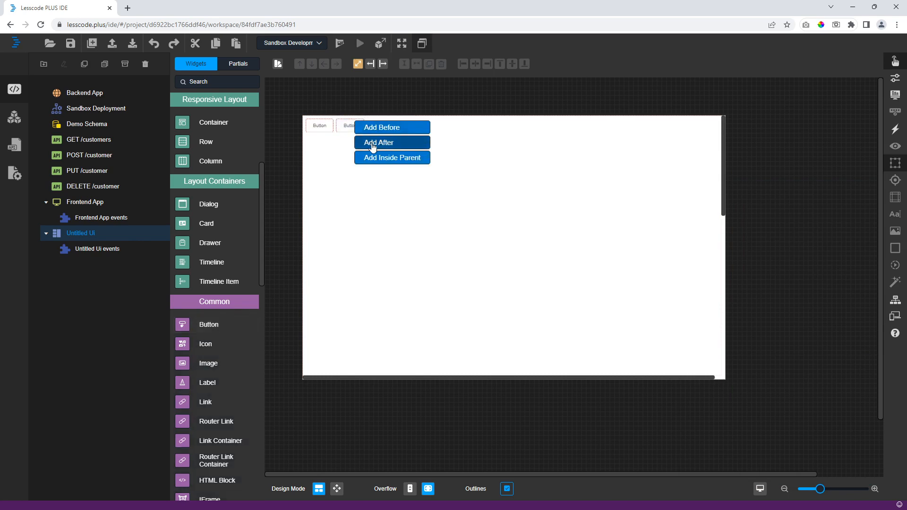
click(376, 142)
click(301, 150)
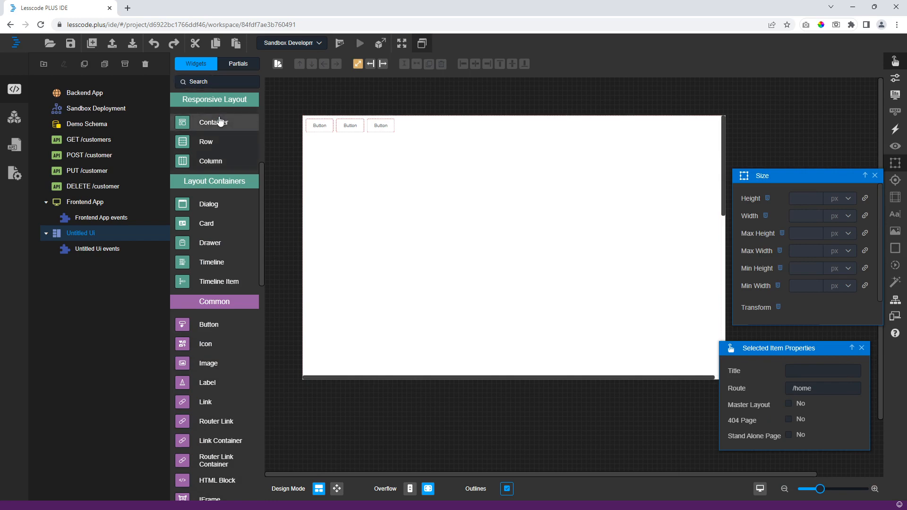
Step: Add a Row inside the container below the buttons and place three Columns side by side in it
drag(204, 141, 356, 207)
click(360, 207)
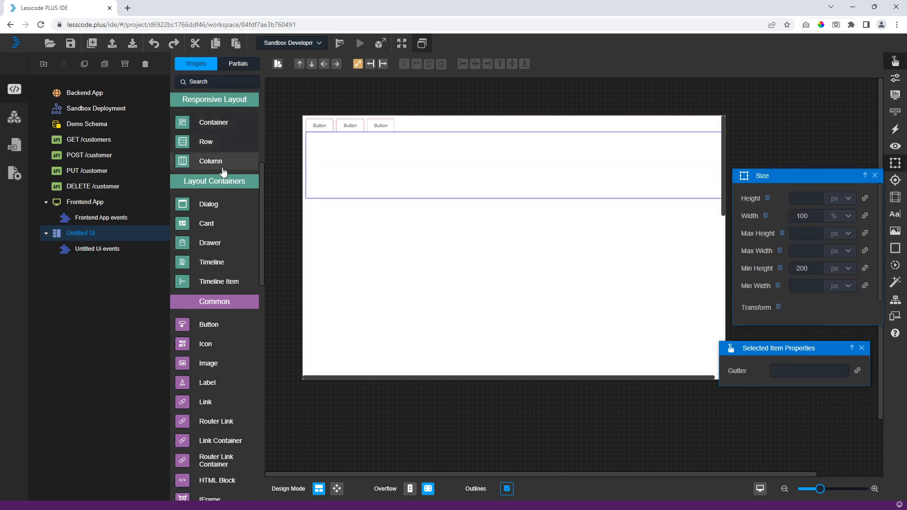
drag(224, 172, 356, 164)
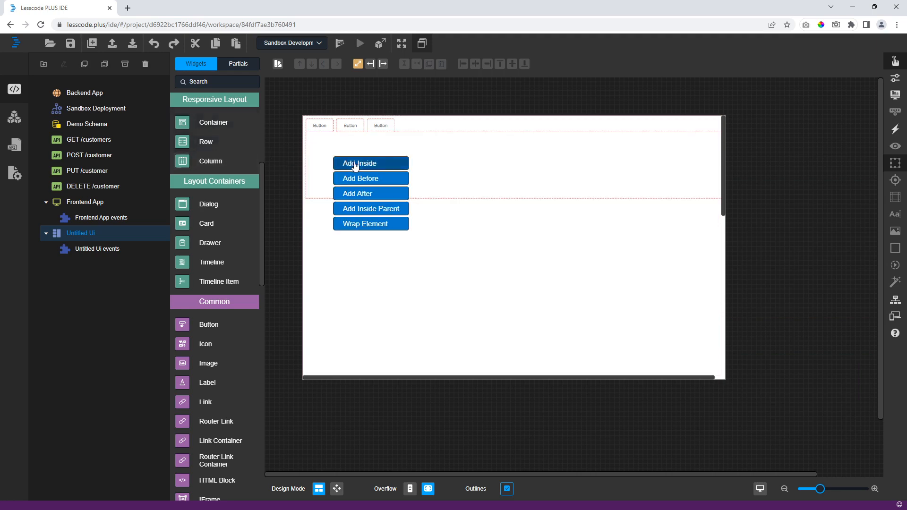
click(356, 164)
drag(211, 166, 543, 180)
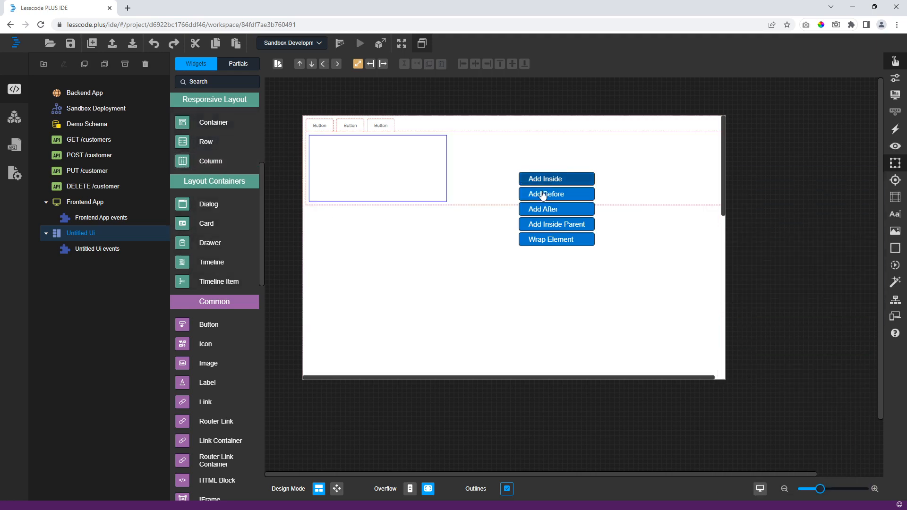
click(546, 180)
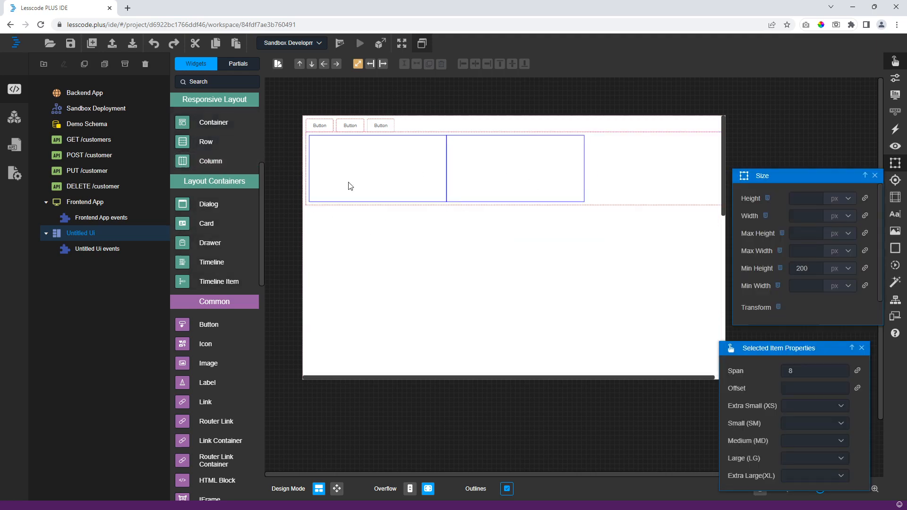
drag(215, 166, 519, 165)
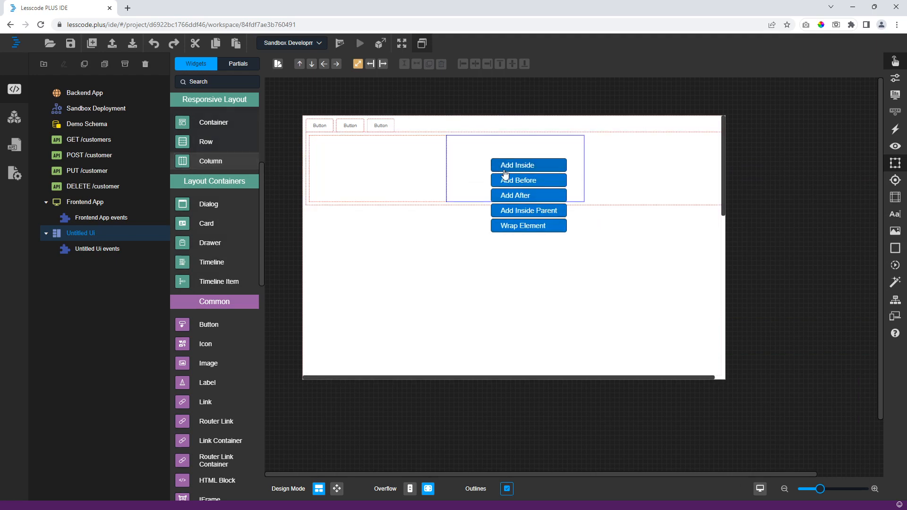
click(519, 195)
Step: Move the three buttons into the row so that each of the three columns holds one button
drag(333, 131, 490, 181)
click(371, 203)
click(504, 231)
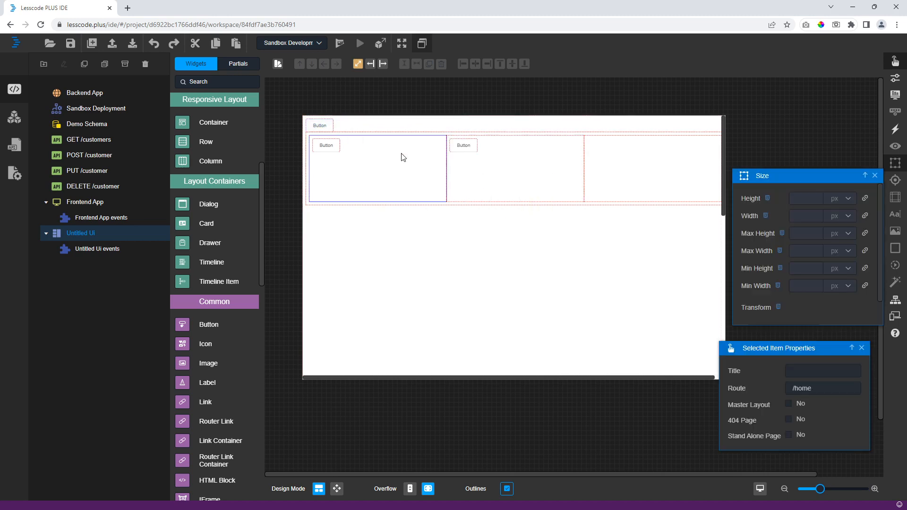
drag(319, 125, 676, 179)
click(690, 227)
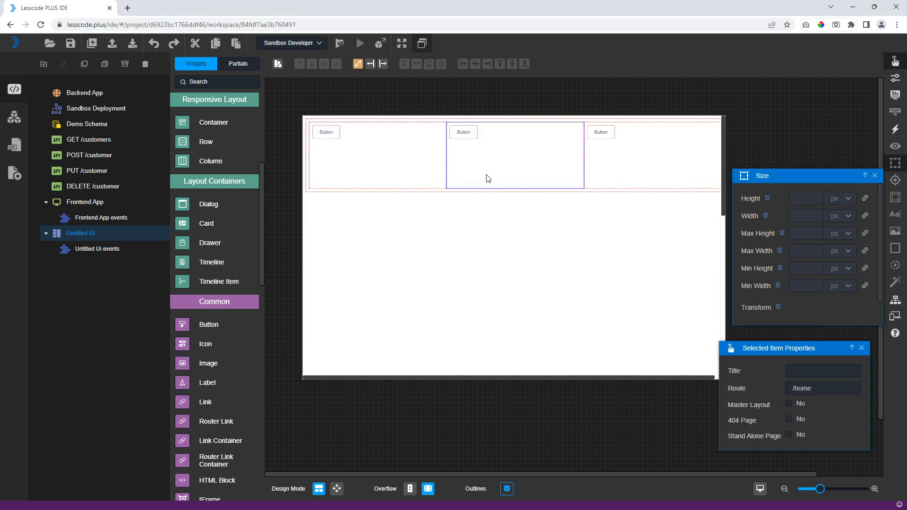
Step: Hide the widget outlines to view the plain layout and show them again
click(507, 490)
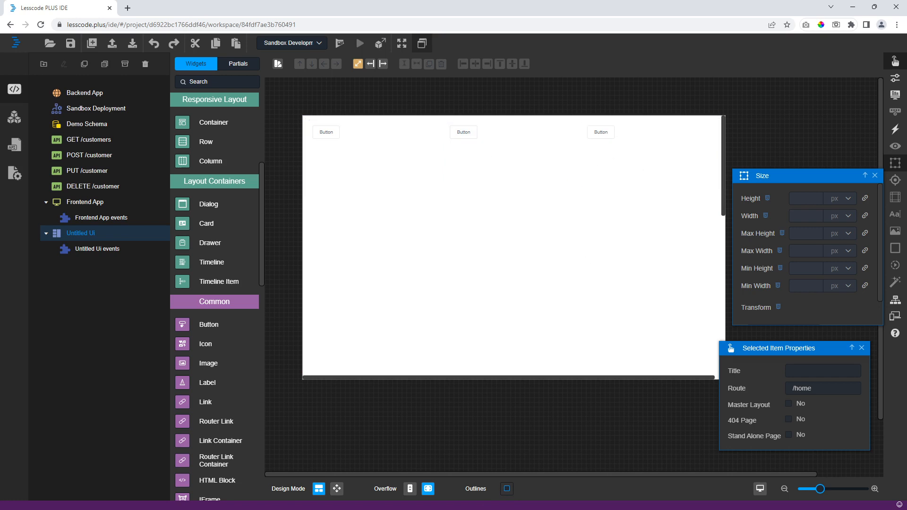
click(507, 489)
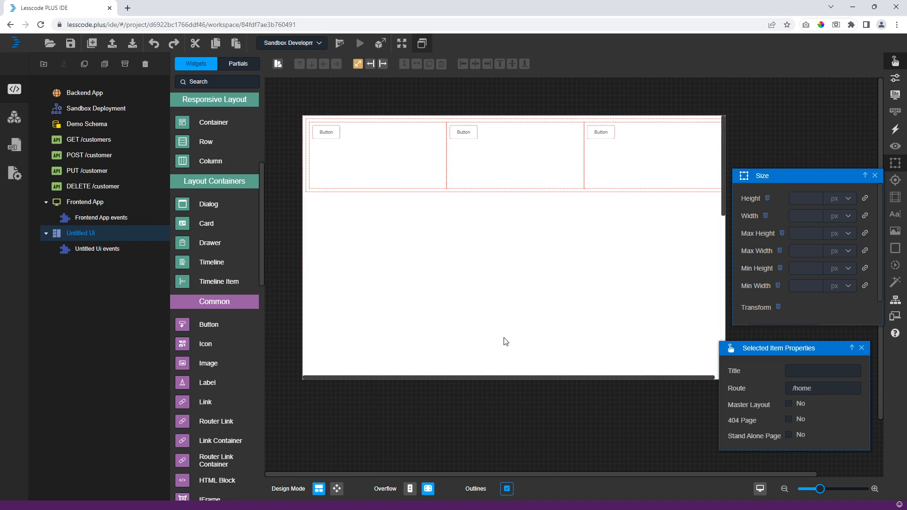
Step: Set the background color of the button in the third column to red C34A4A
click(601, 137)
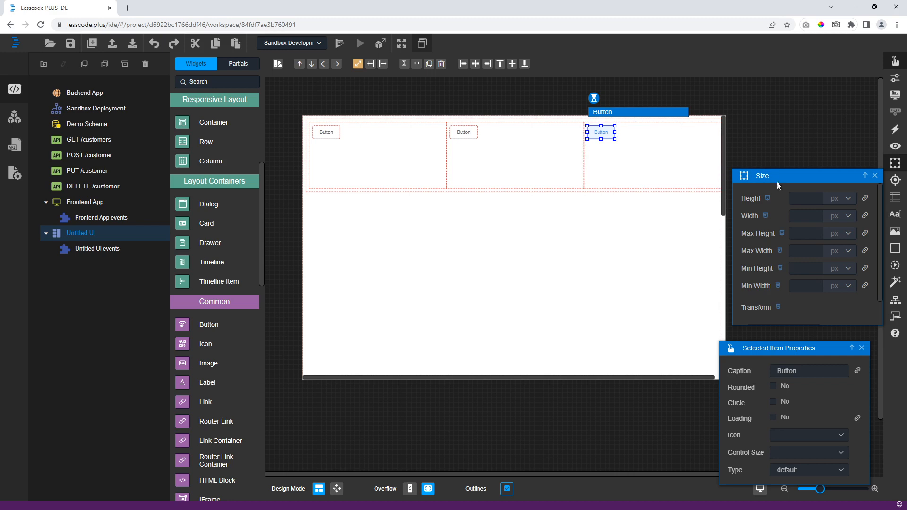
click(898, 232)
click(837, 129)
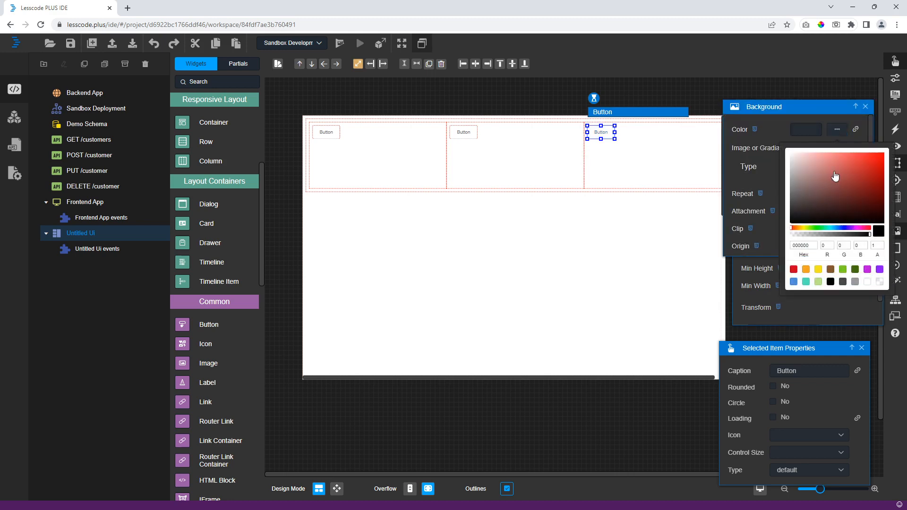
drag(836, 176, 850, 174)
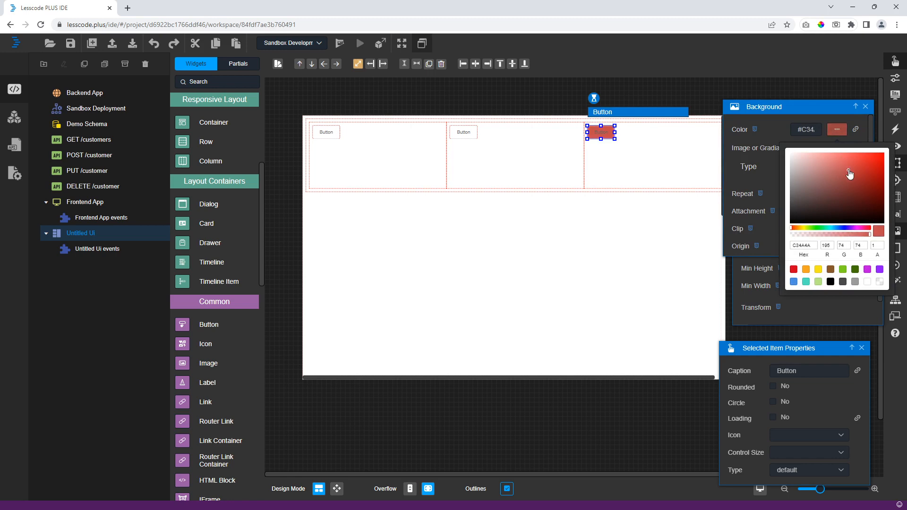
Step: Try a font size of 20 px on the red button in the third column and clear the value again
click(752, 132)
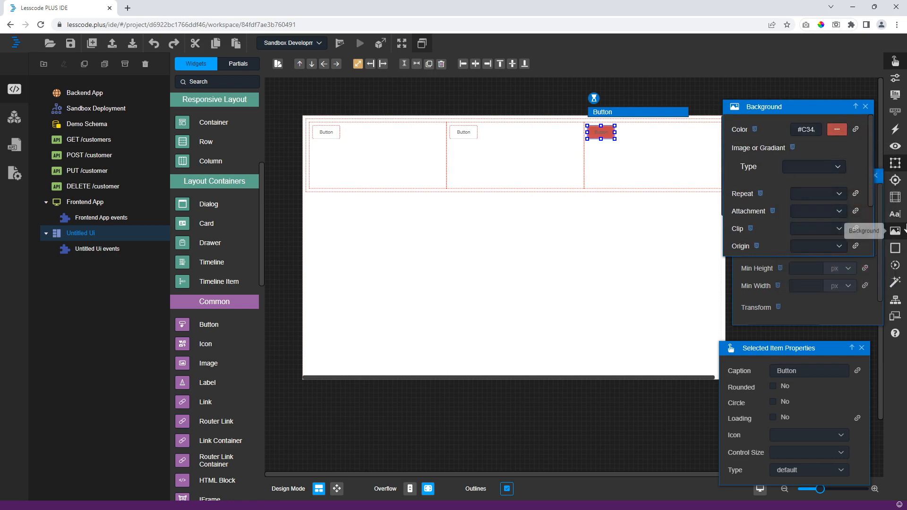
click(897, 215)
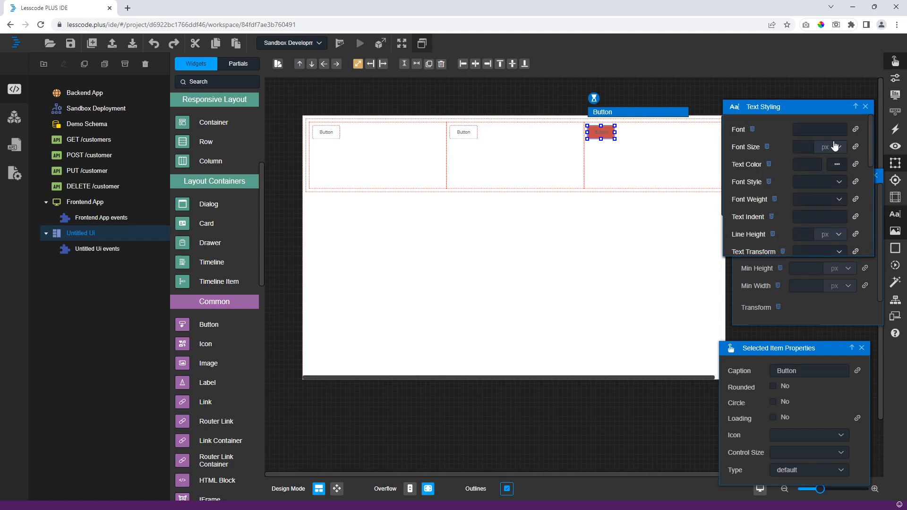
click(798, 147)
text(20)
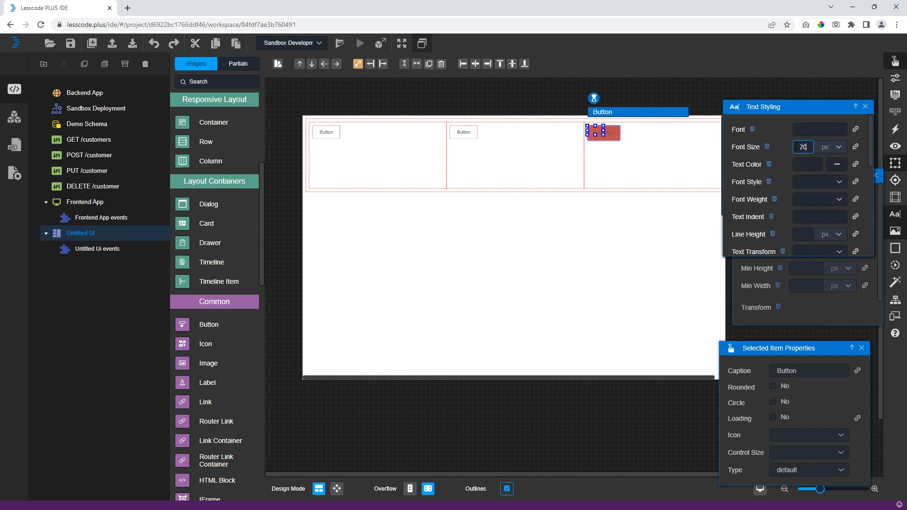
text(0)
key(BackSpace)
key(BackSpace)
key(BackSpace)
Step: Create a new Click event handler for the third column and return to the Untitled Ui design
click(622, 155)
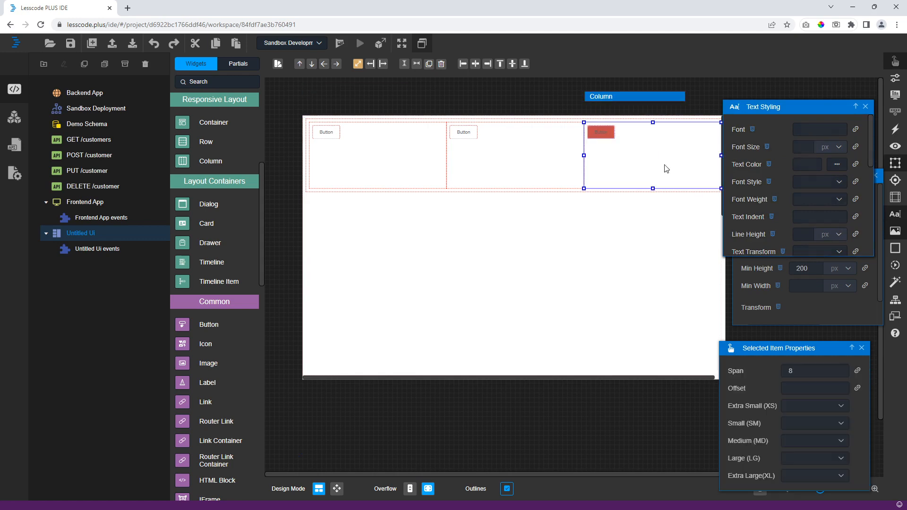
click(896, 132)
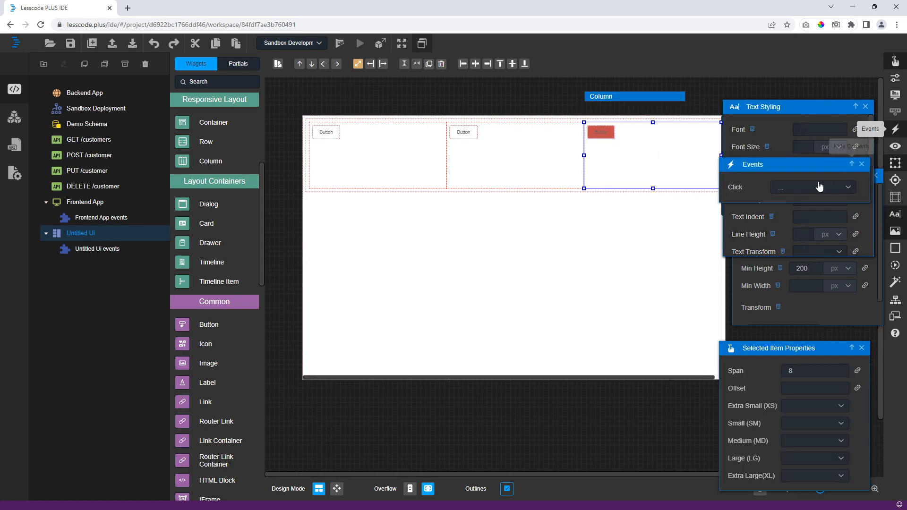
drag(797, 169, 564, 226)
click(573, 249)
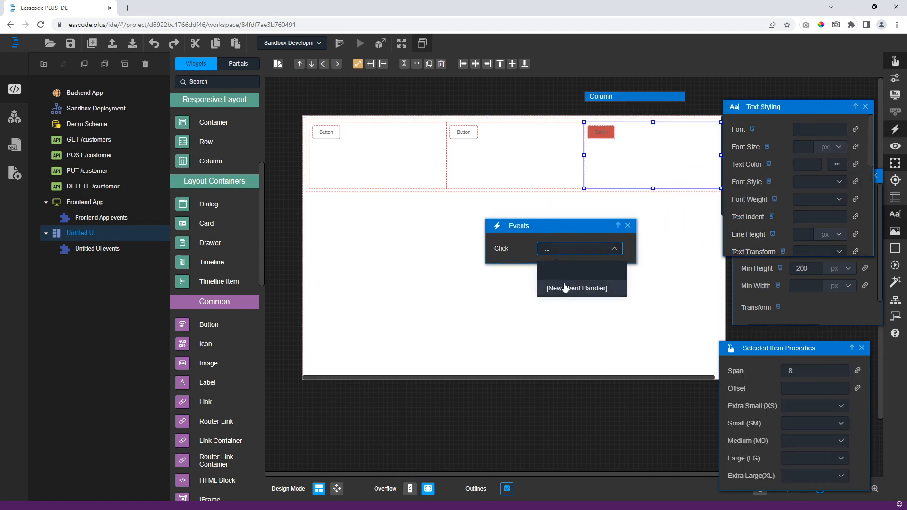
click(562, 286)
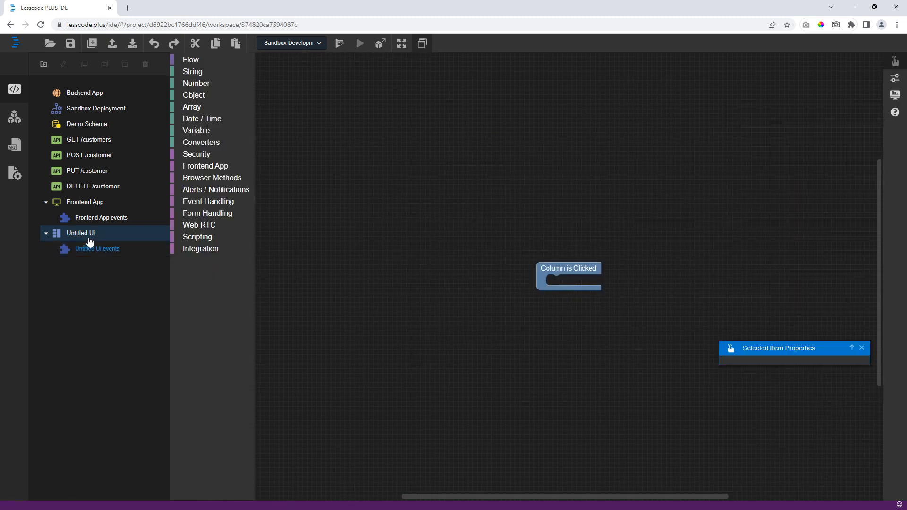
click(90, 240)
click(89, 241)
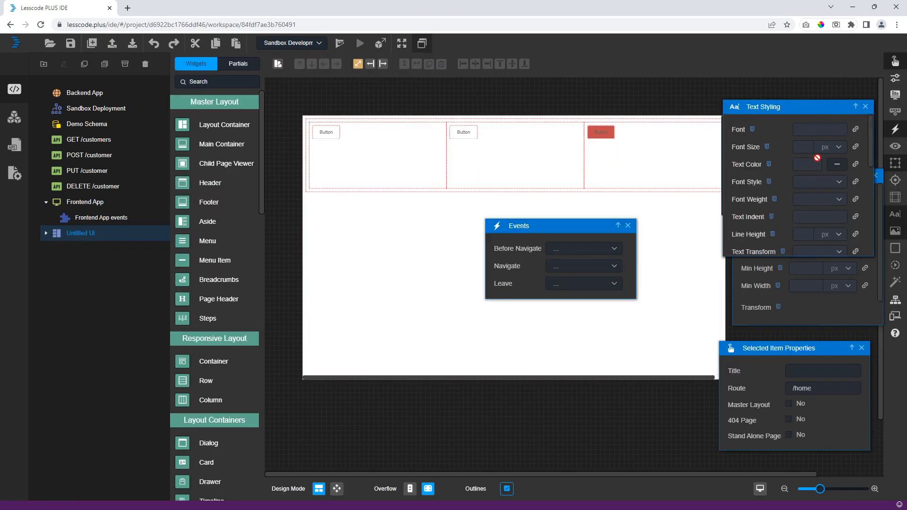
Step: Close the Text Styling and Events windows and open the State / Properties window
click(866, 107)
click(866, 108)
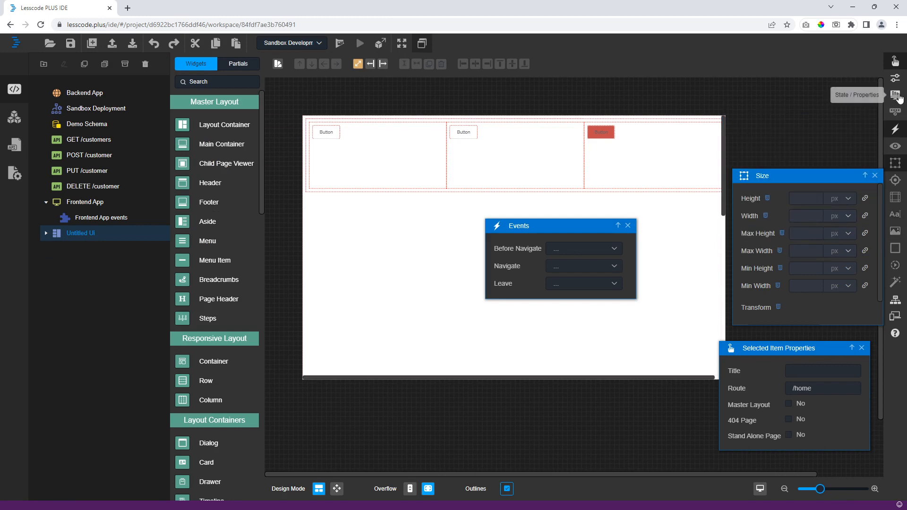
click(895, 95)
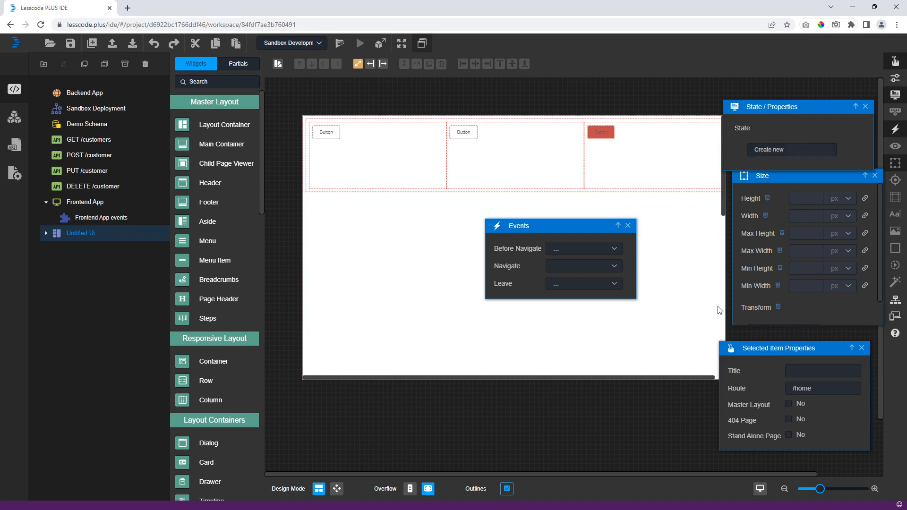
click(628, 226)
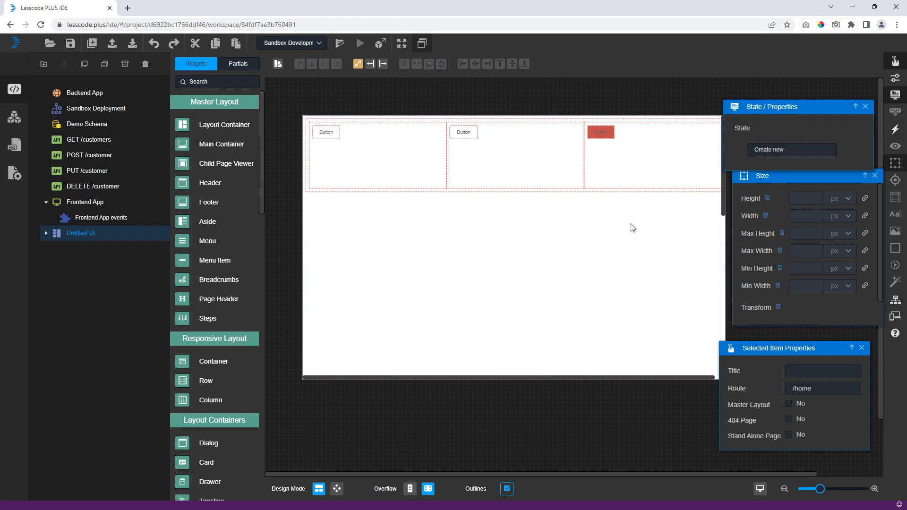
Step: Walk the selection from the first column's button to its parent column, across to the third column, and back to the button
click(335, 133)
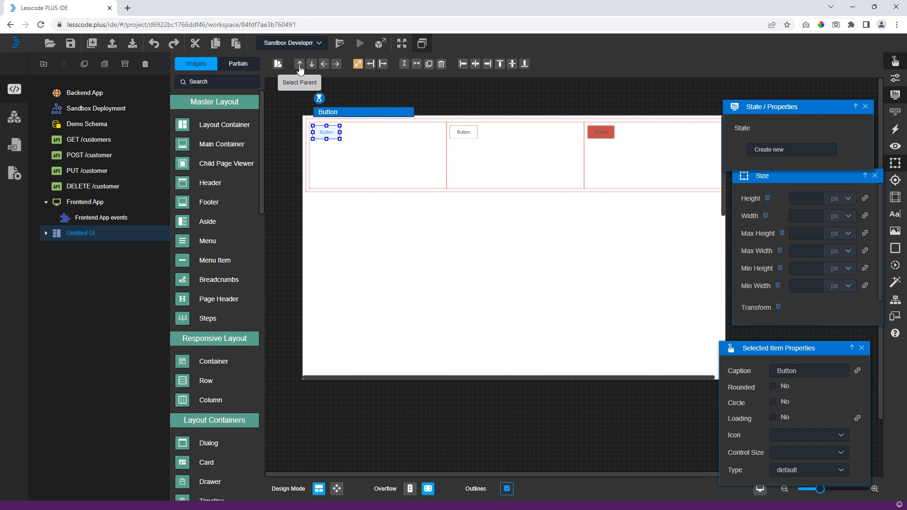
click(325, 135)
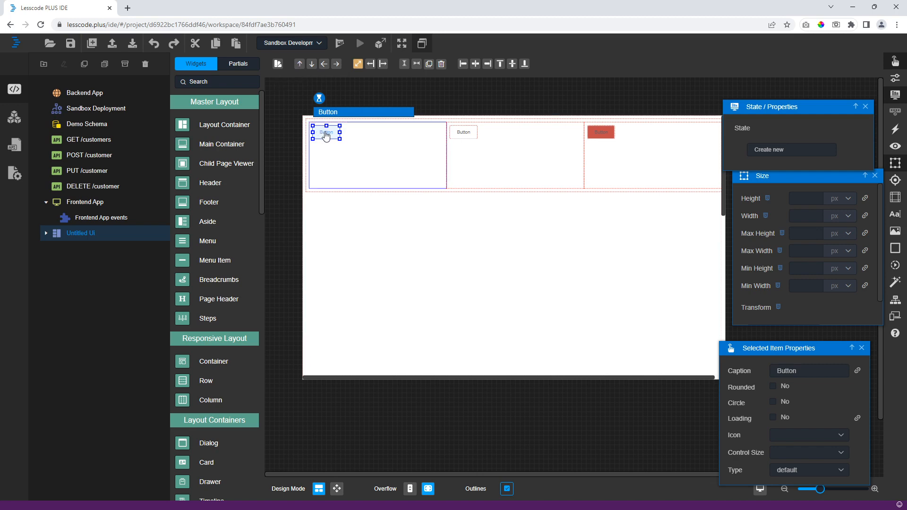
click(301, 65)
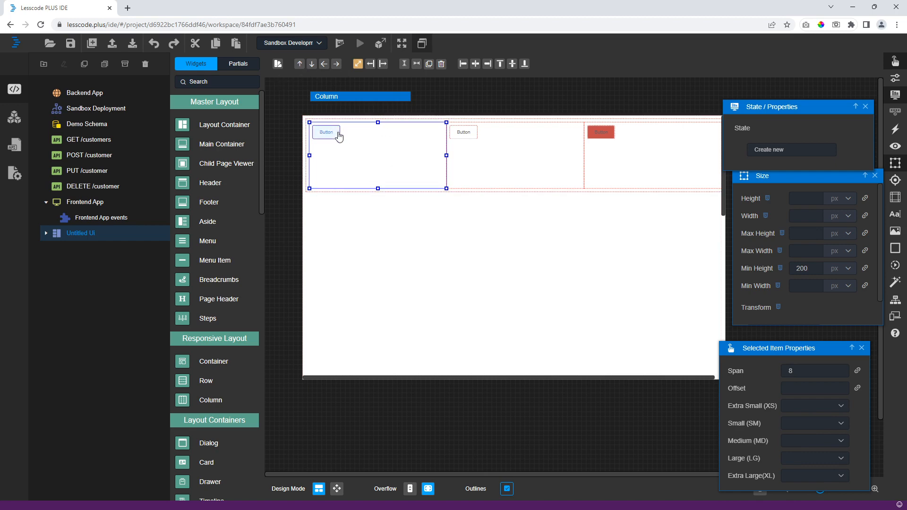
click(337, 64)
click(337, 65)
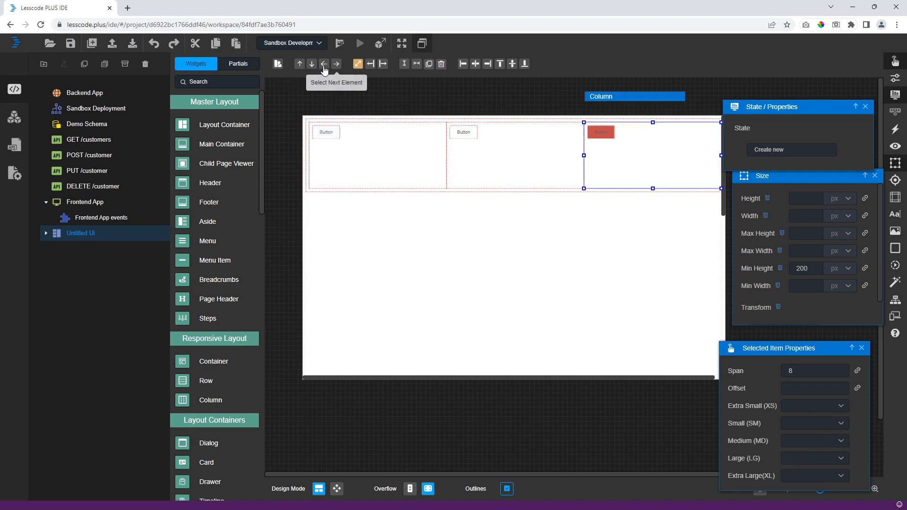
click(325, 64)
click(324, 64)
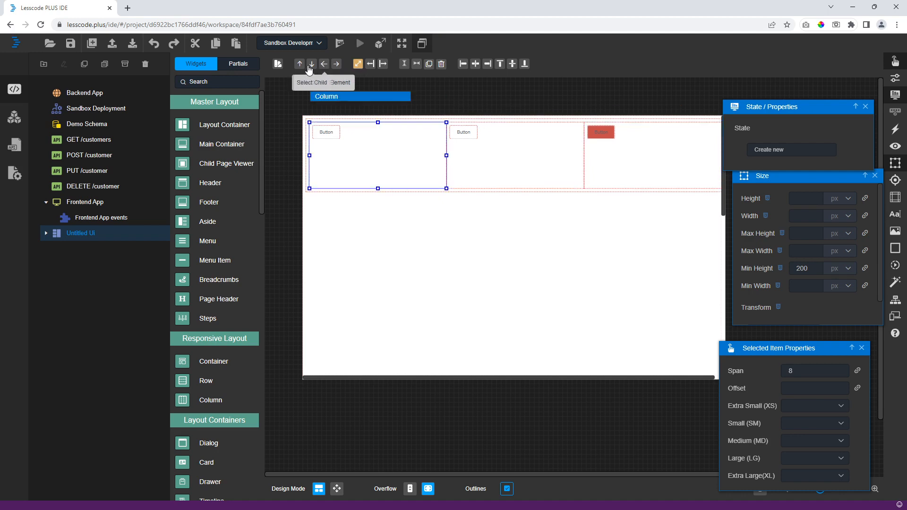
click(312, 65)
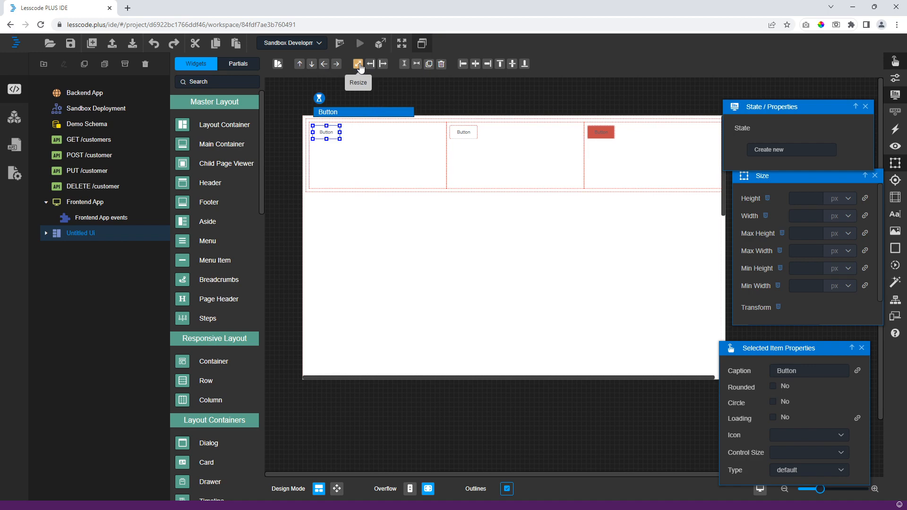
Step: Resize the first column's button to about 115 by 73 px and move it to margins of 66 px top and 51 px left
drag(339, 139, 350, 150)
click(331, 135)
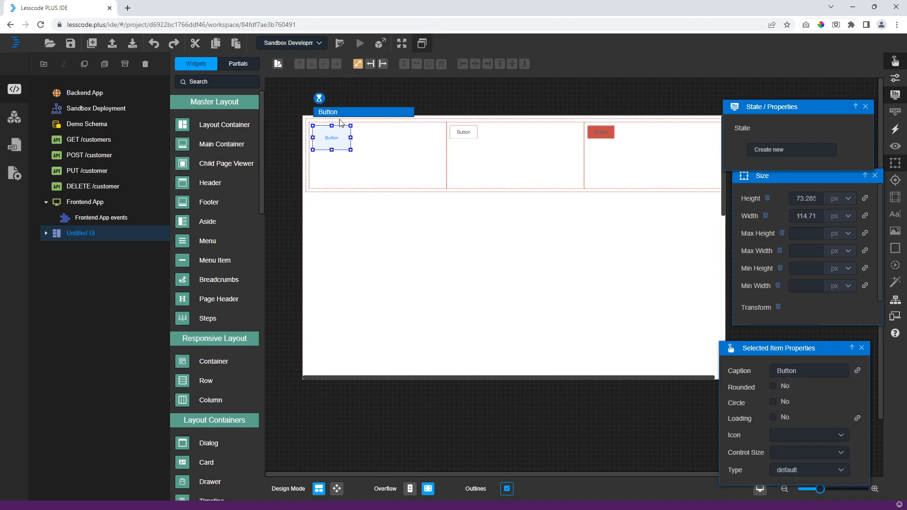
click(371, 64)
drag(333, 131, 326, 152)
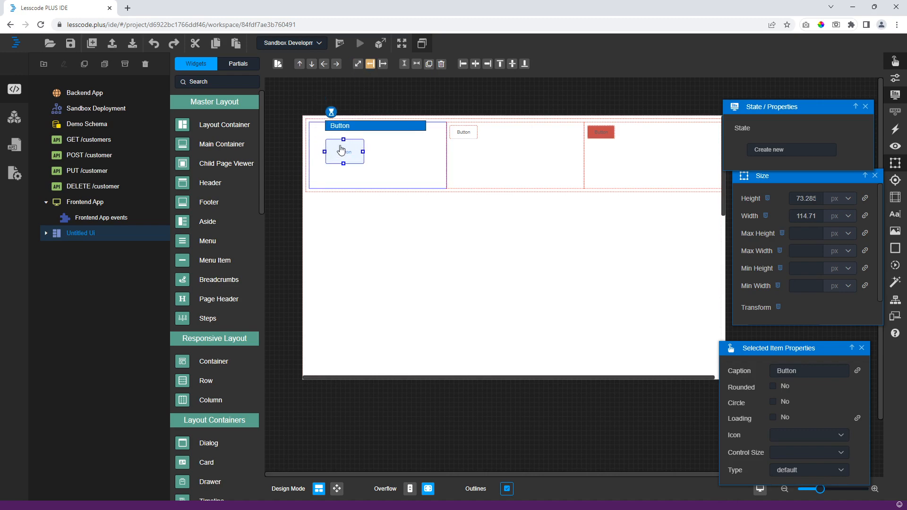
click(896, 197)
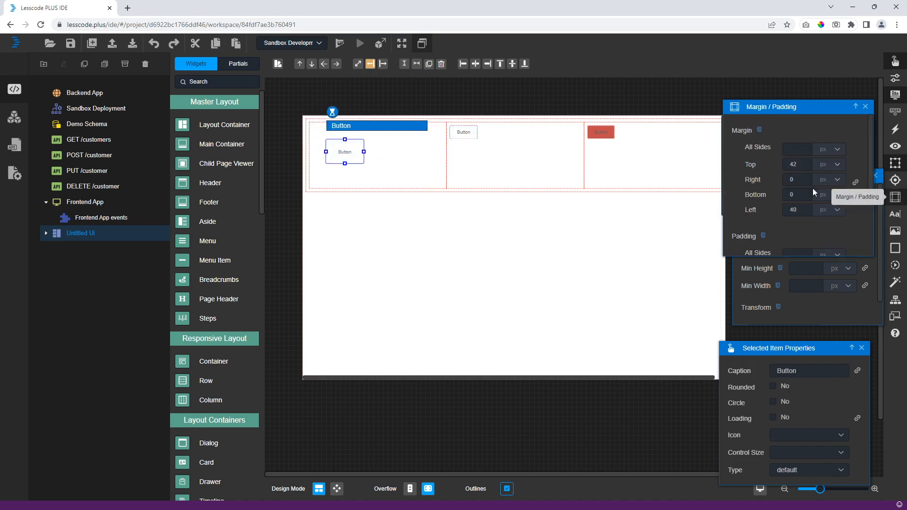
drag(804, 110, 538, 247)
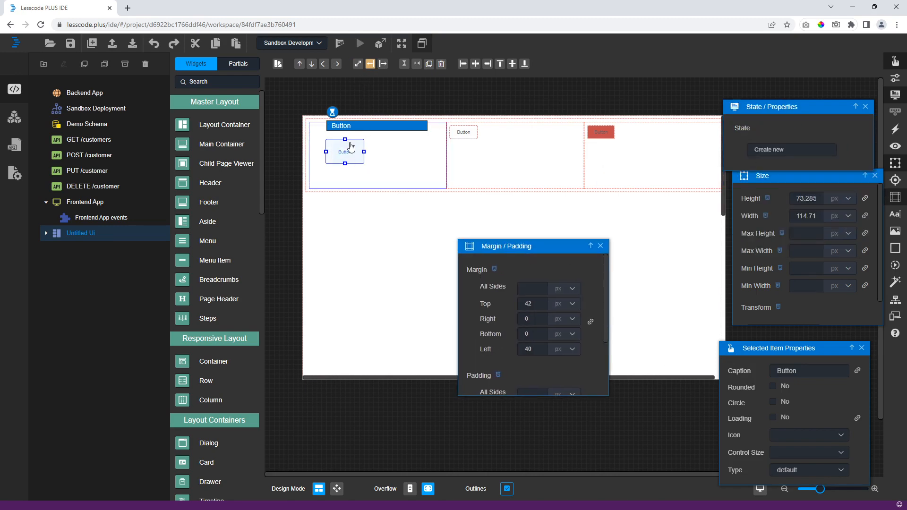
drag(346, 151, 353, 157)
Step: Try adjusting the padding of the second column's button directly on the canvas and undo the change
click(464, 135)
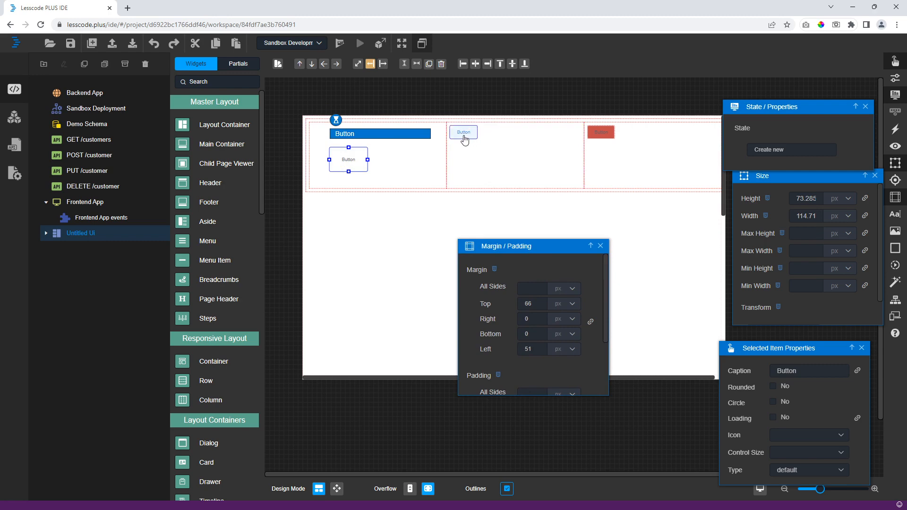
click(385, 66)
scroll(579, 332, down, 2)
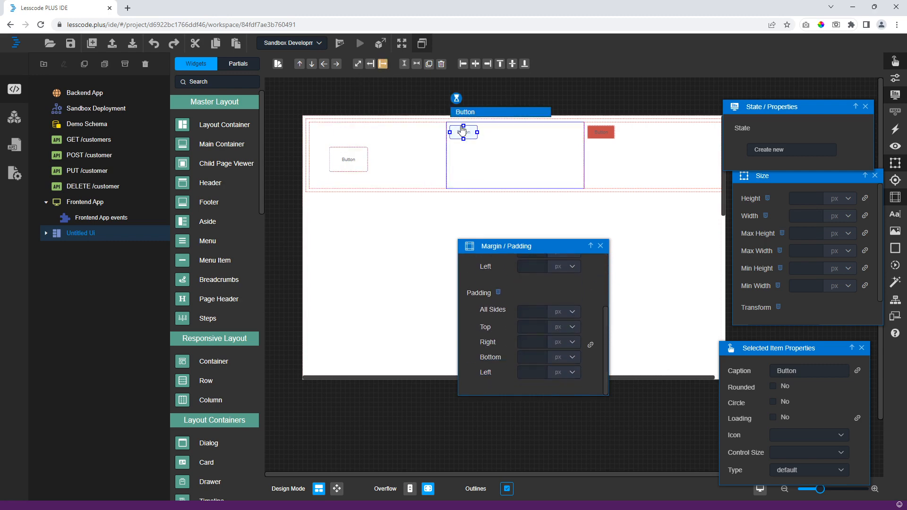
drag(463, 130, 466, 133)
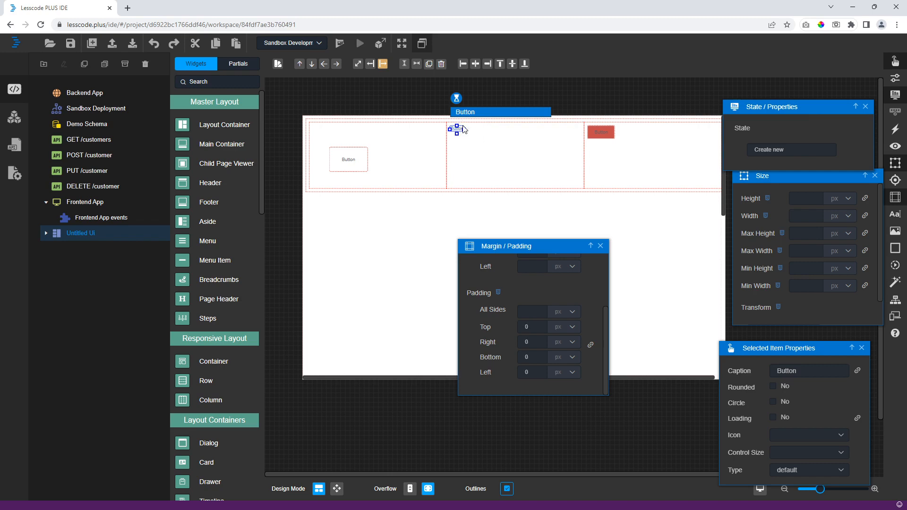
click(155, 46)
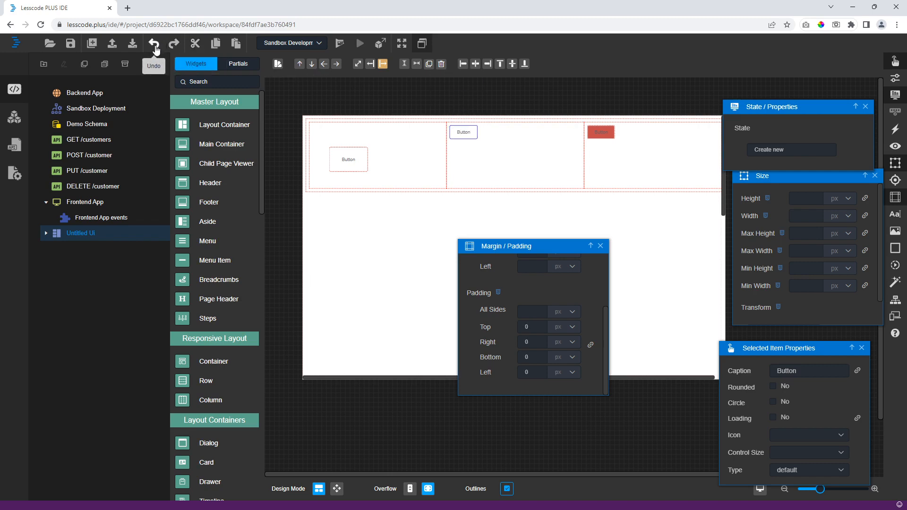
Step: Adjust the second column's padding on the canvas to 42 px at the top and 42 px on the left
click(518, 150)
drag(517, 128, 518, 134)
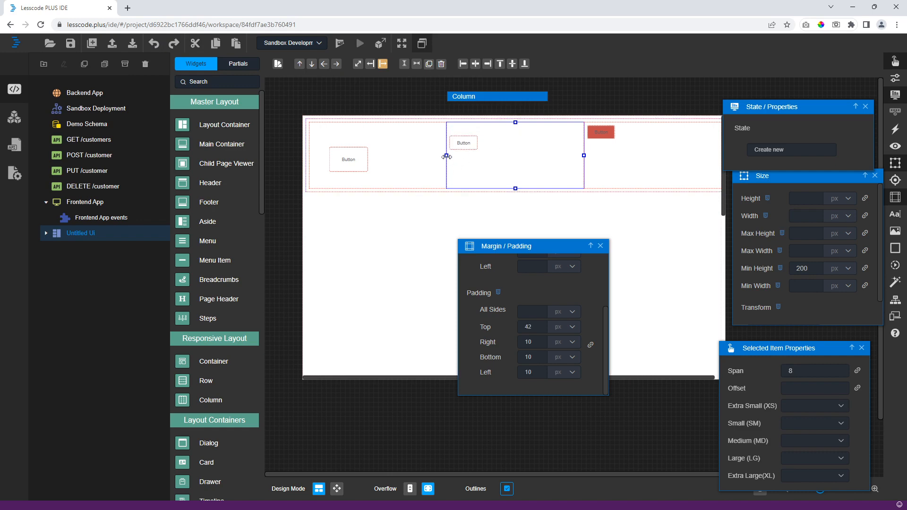
drag(448, 159, 464, 160)
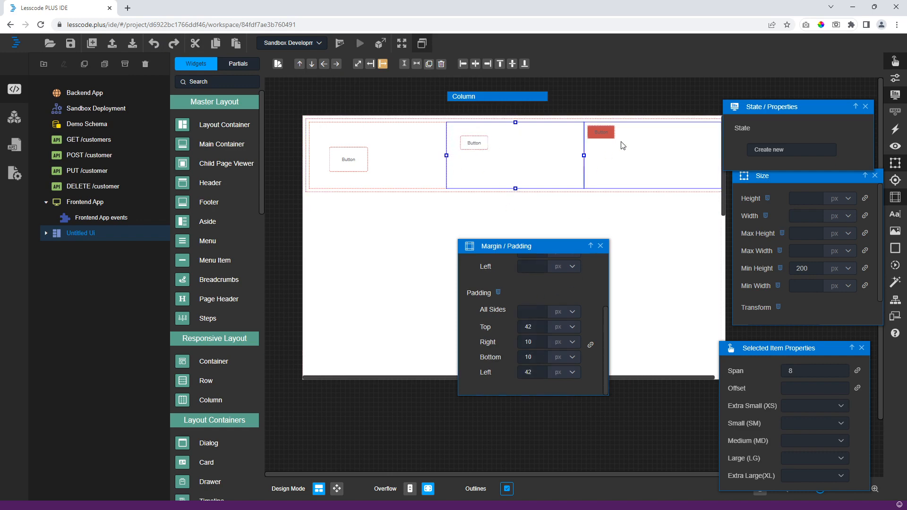
Step: Stretch the first column's button to 100% width and undo the stretch
click(400, 94)
click(348, 159)
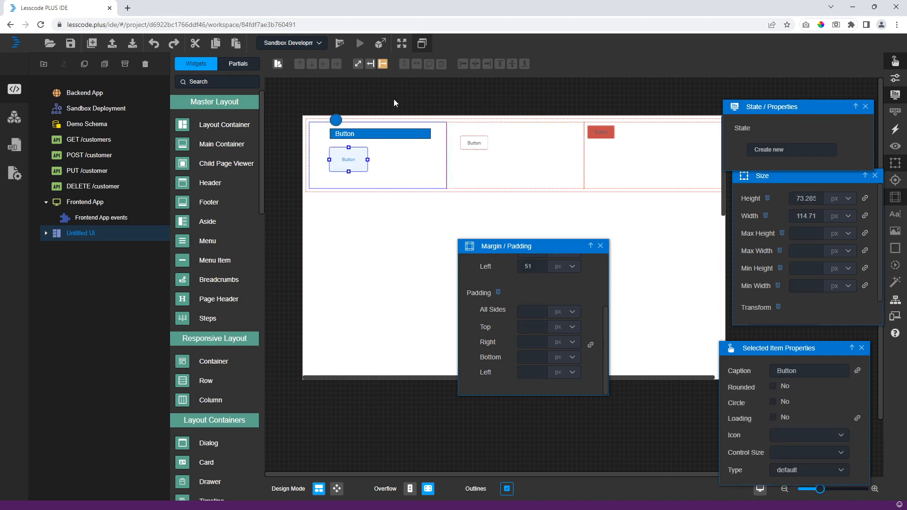
click(418, 65)
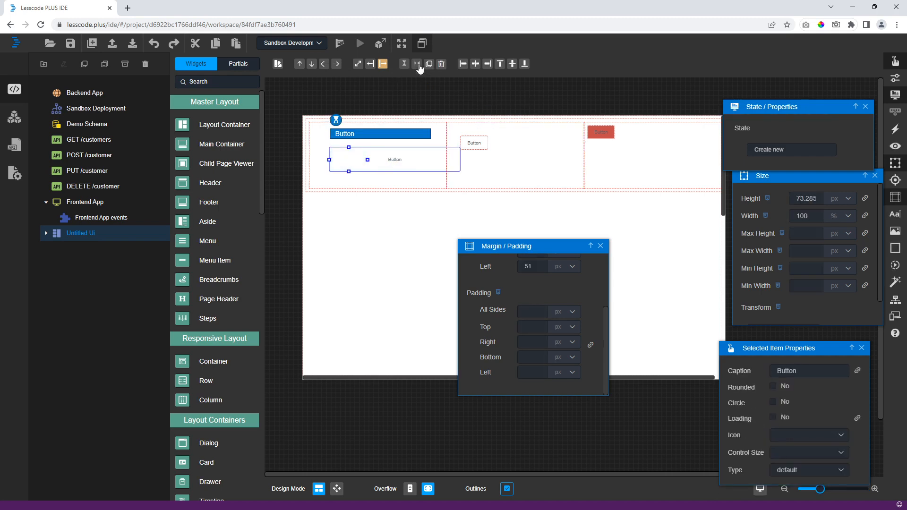
click(154, 43)
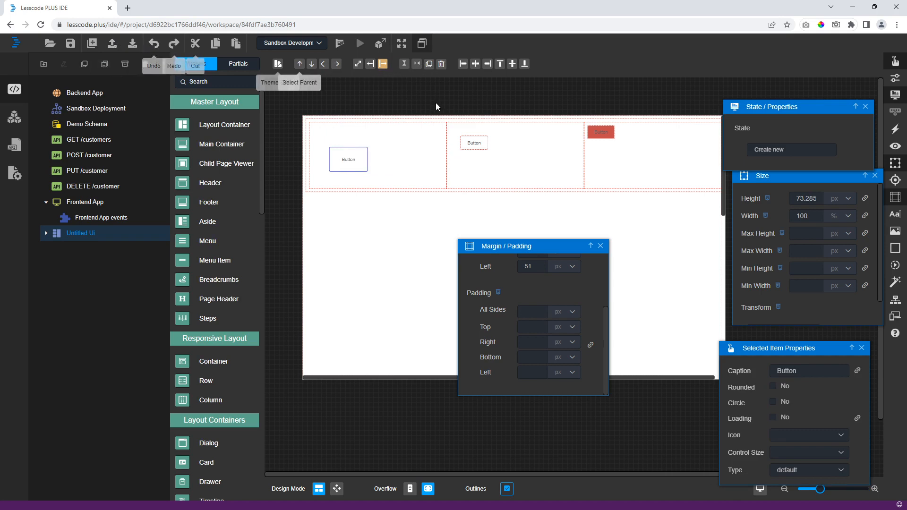
Step: Stretch the first column's button to 100% height, and try the 100% width stretch on it, undoing only the width
click(348, 159)
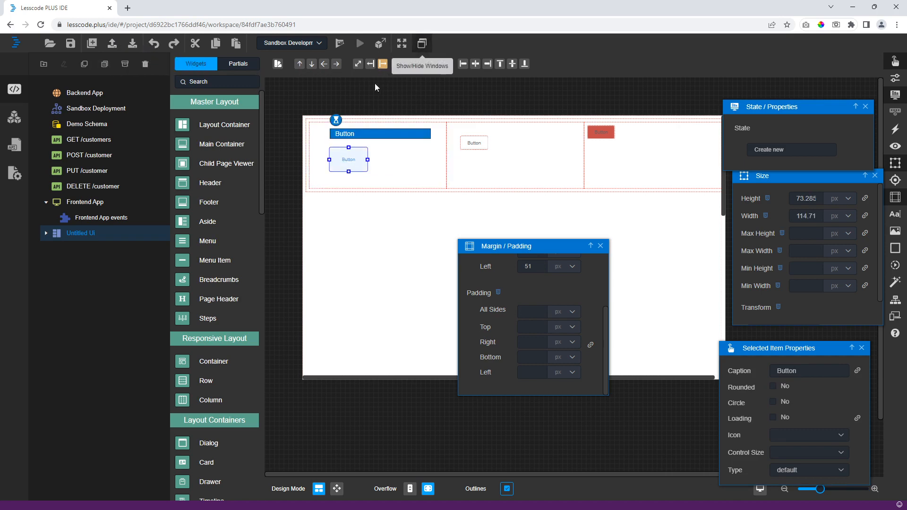
click(404, 64)
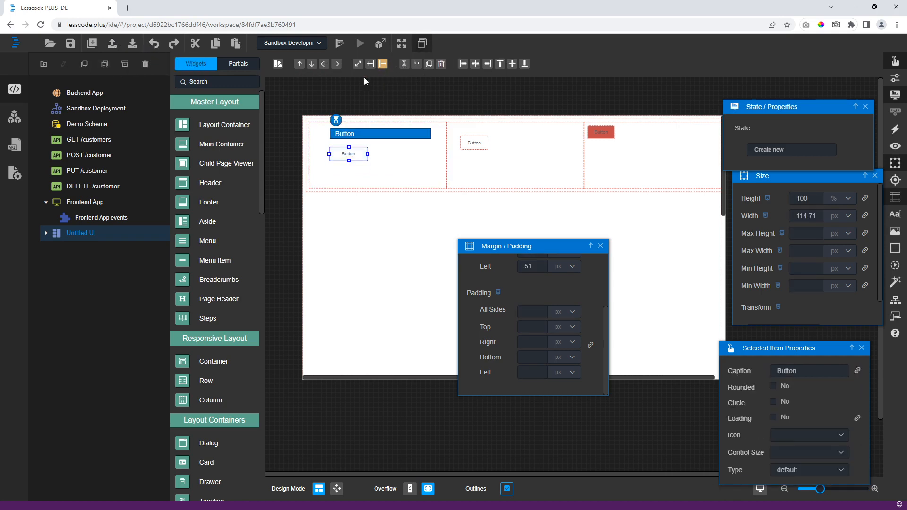
click(417, 64)
click(158, 47)
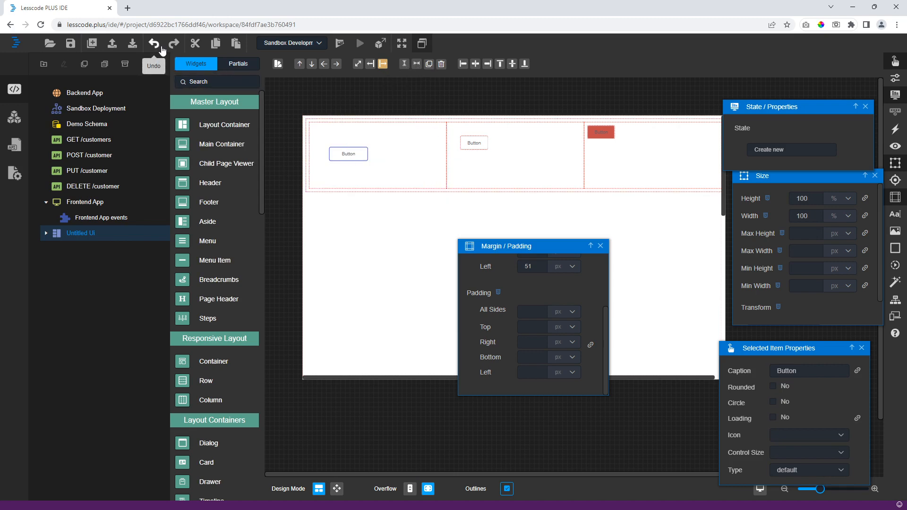
Step: Duplicate the button in the second column and undo the duplication
click(474, 142)
click(429, 64)
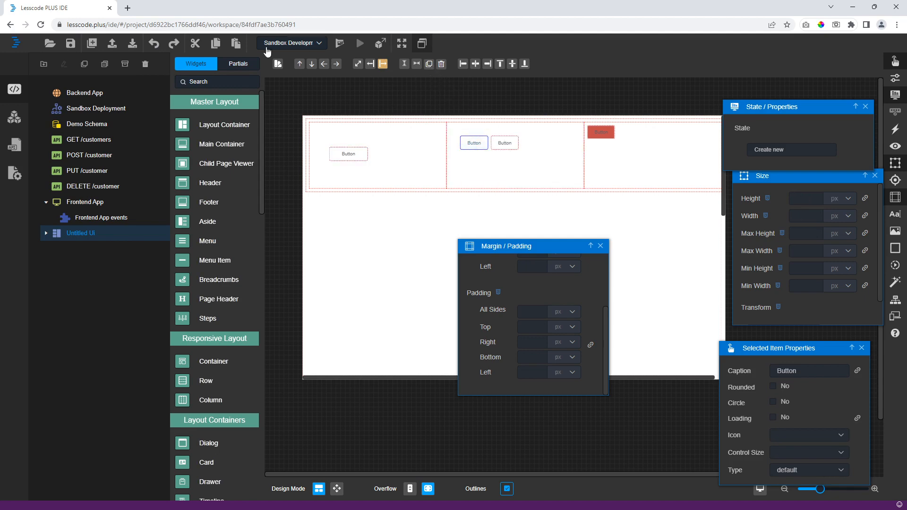
click(154, 44)
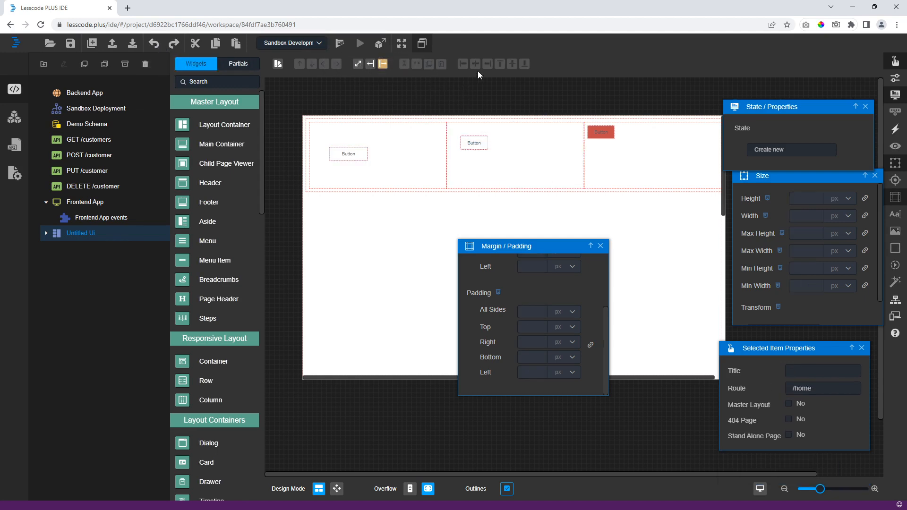
Step: Open the UI Layout tree from the second column's button and select columns, buttons and the root container in it, finishing on the first column's button
click(475, 148)
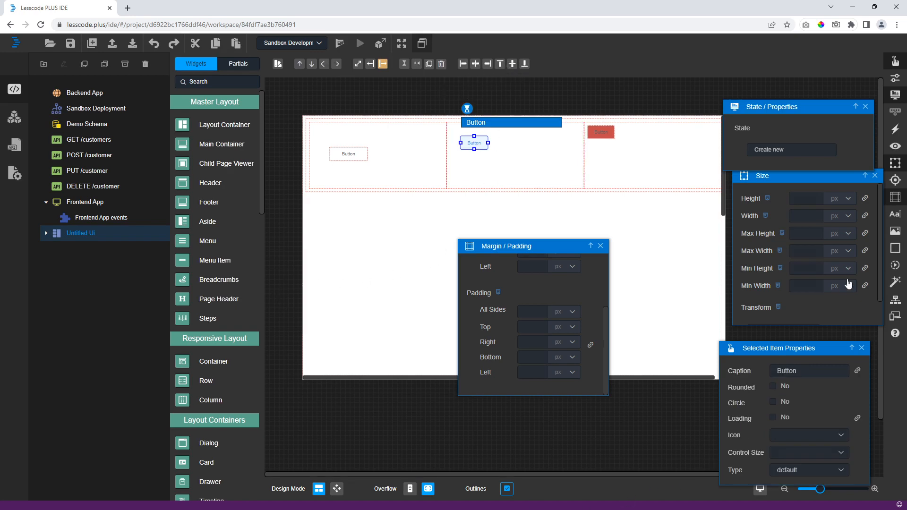
click(895, 299)
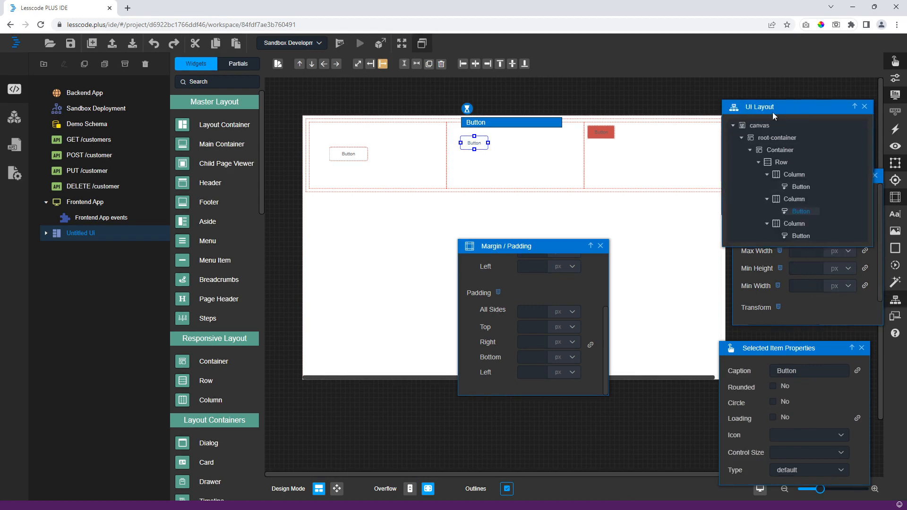
drag(774, 116, 234, 174)
click(236, 240)
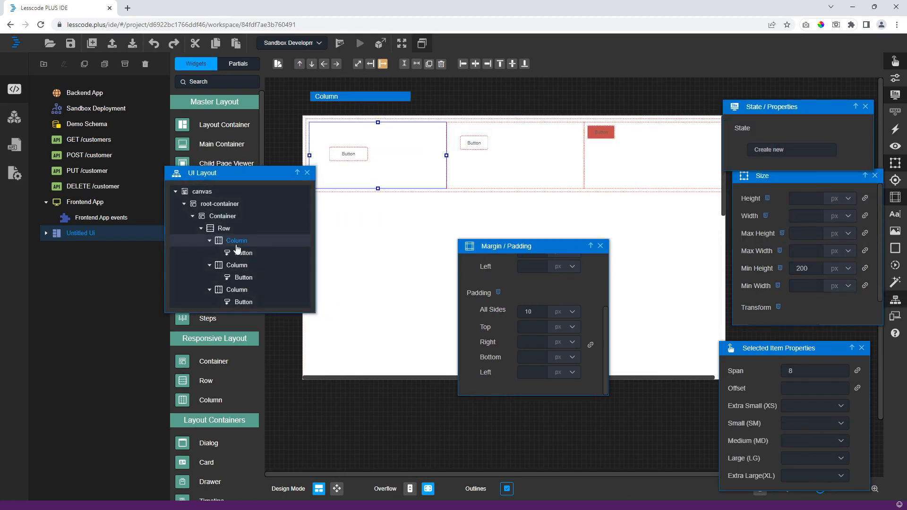
click(244, 278)
click(220, 204)
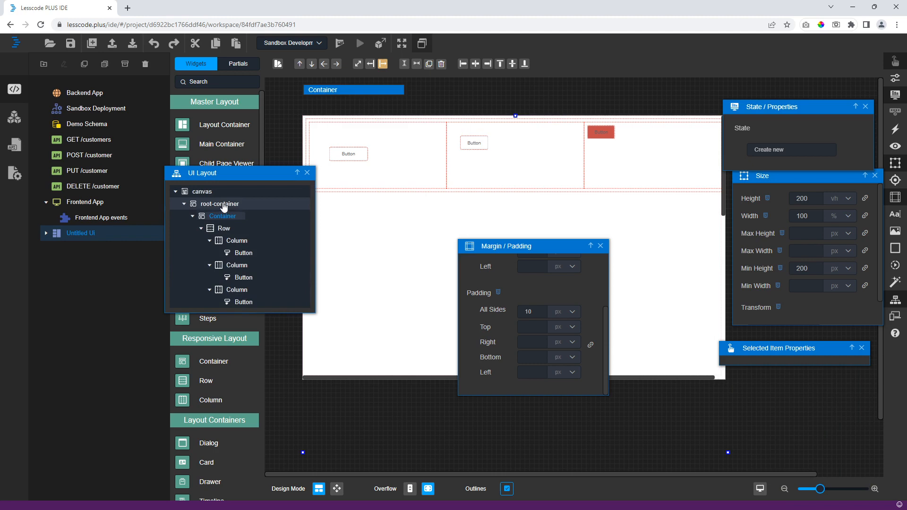
click(260, 289)
click(251, 266)
click(250, 254)
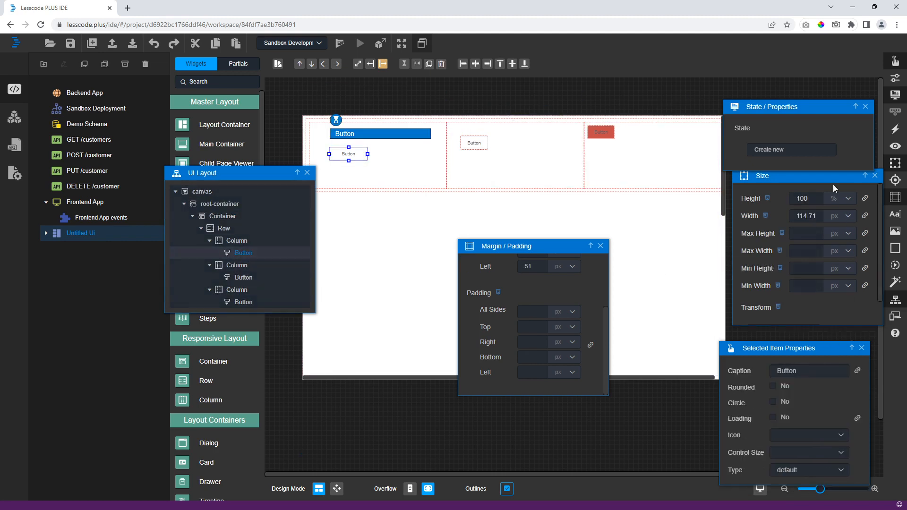
Step: Reposition the Size panel, then open the Style / Animation Editor and place it over the canvas
drag(818, 178, 753, 209)
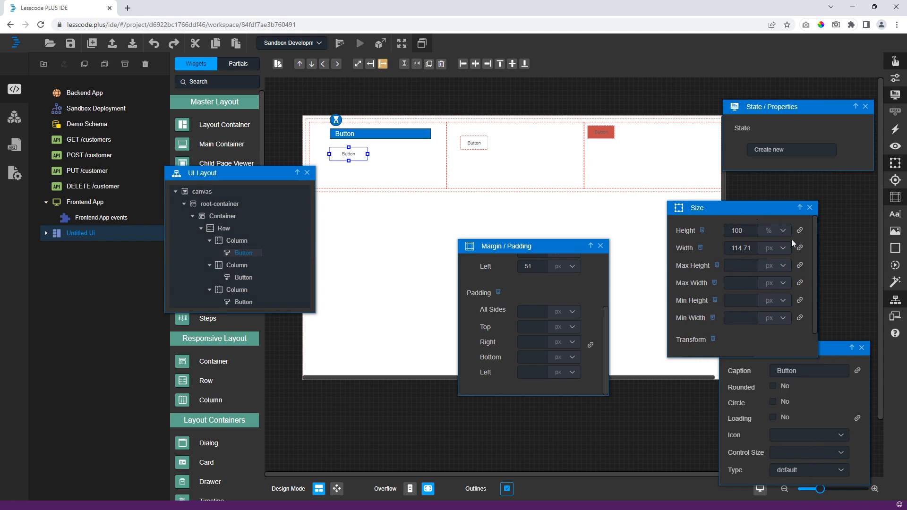
click(897, 317)
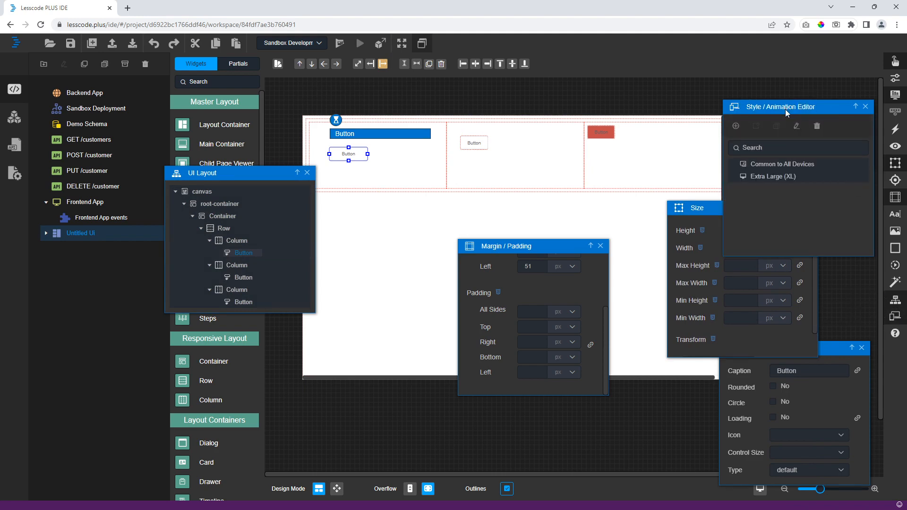
drag(798, 109, 397, 230)
Step: Set the responsive preview's device preset to Small Device (SM)
click(761, 490)
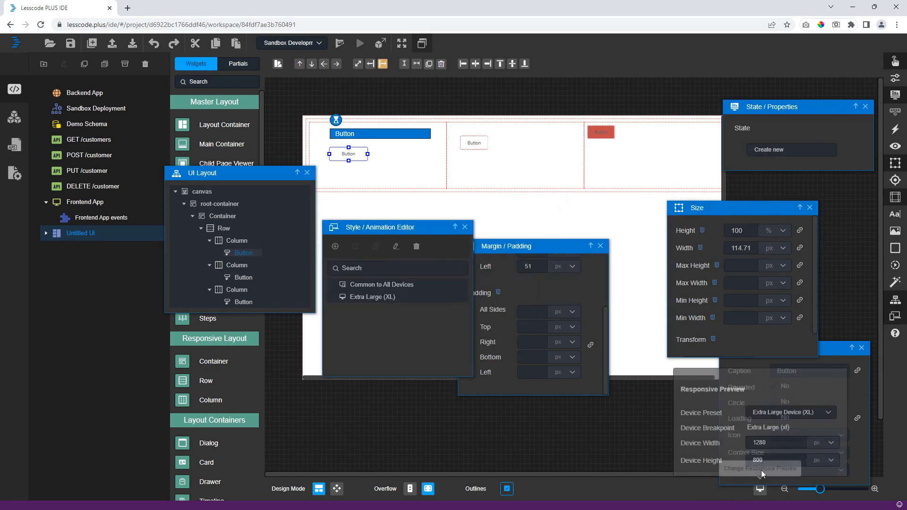
click(791, 412)
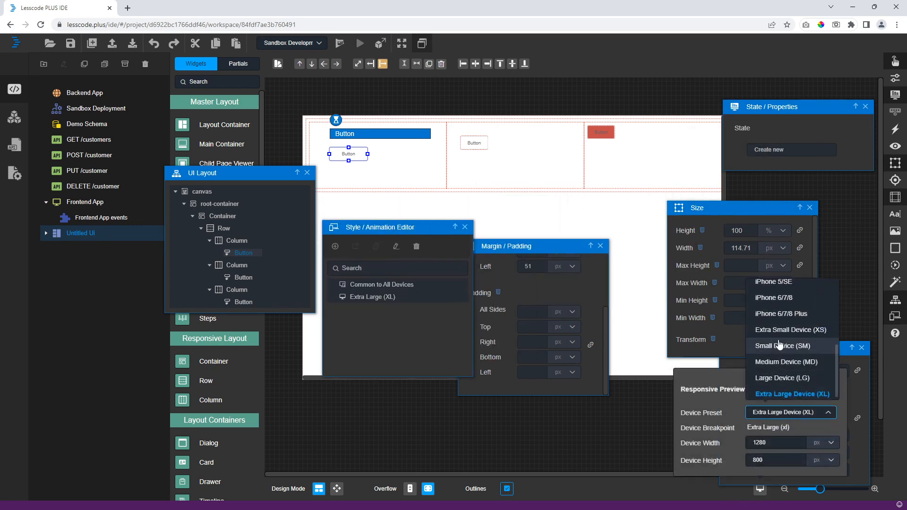
click(780, 345)
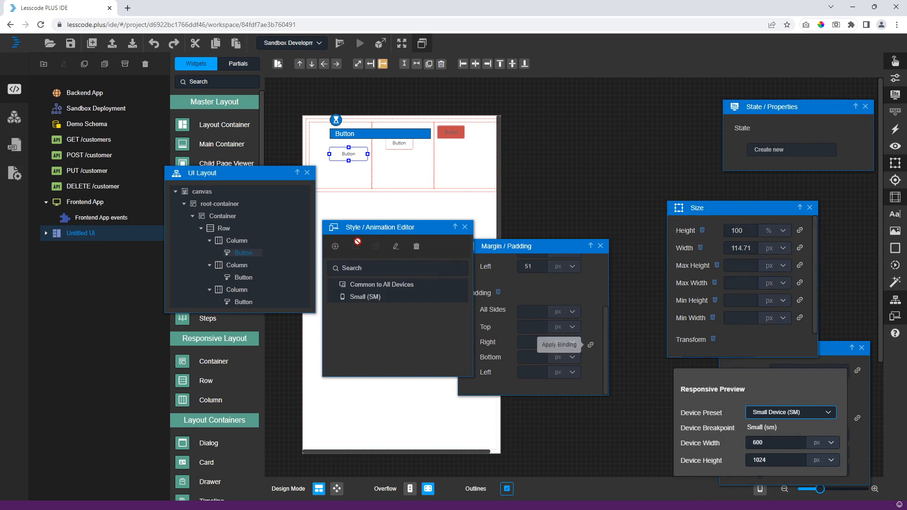
Step: Move the Style / Animation Editor, Margin / Padding and UI Layout panels off the page canvas
drag(373, 228, 571, 109)
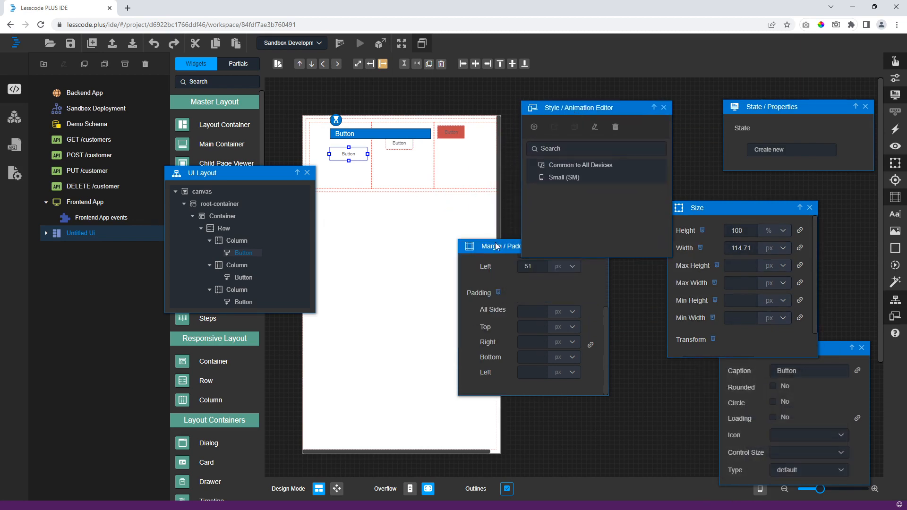
drag(496, 250, 556, 299)
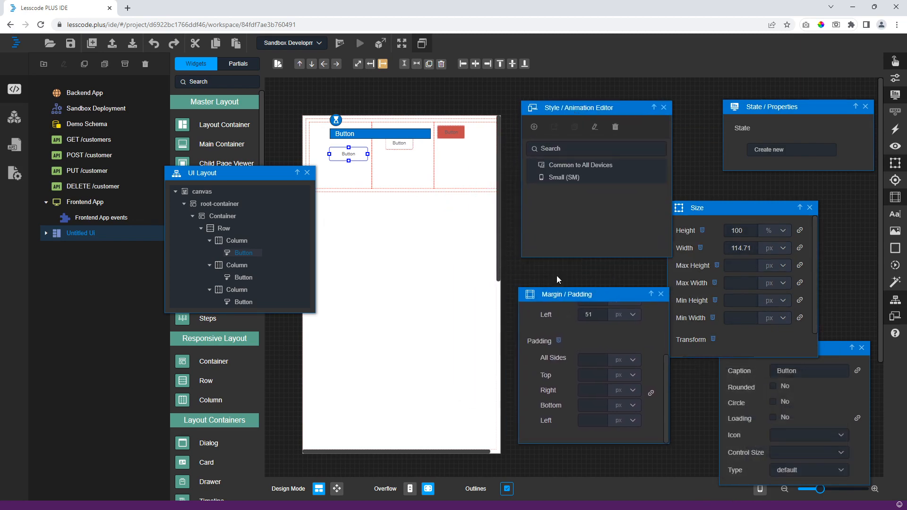
drag(195, 169, 590, 292)
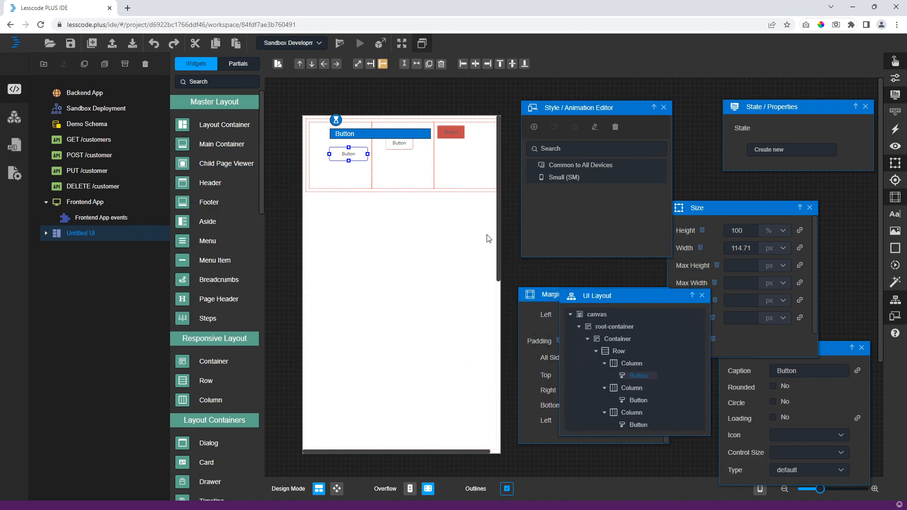
Step: Browse the partials, try adding the Master Layout partial with Add After, and undo the addition
click(239, 67)
scroll(224, 398, down, 1)
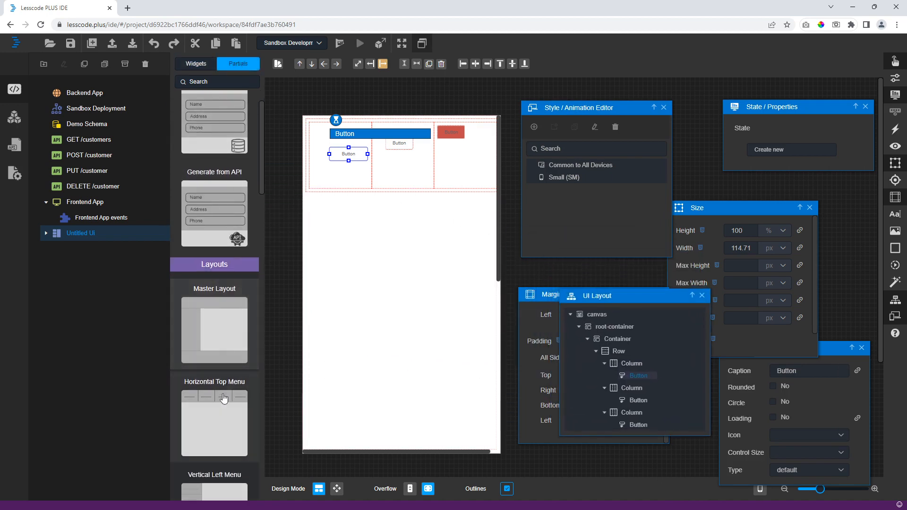
scroll(224, 398, down, 2)
scroll(217, 315, up, 2)
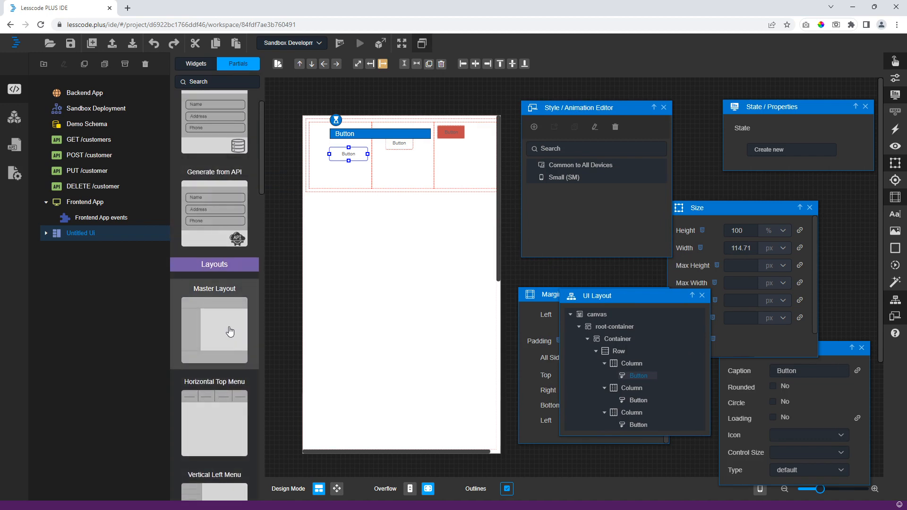
drag(204, 332, 368, 242)
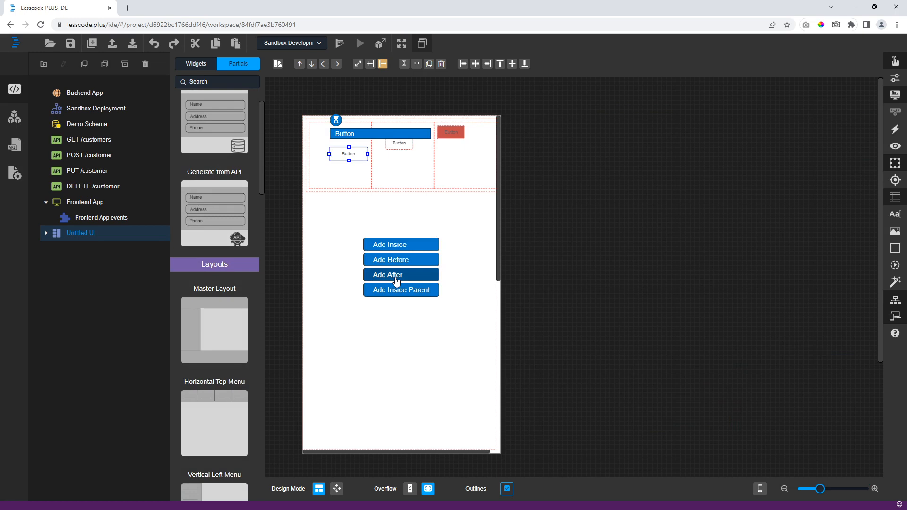
click(396, 280)
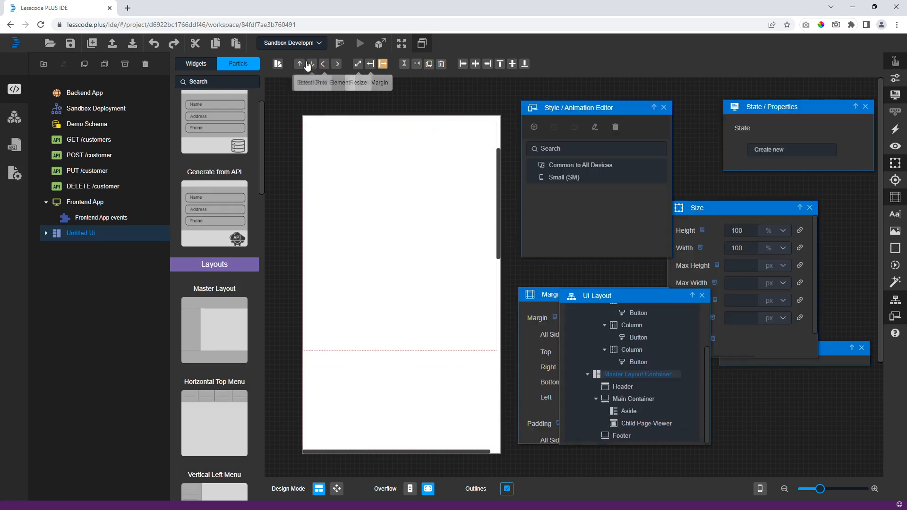
click(160, 48)
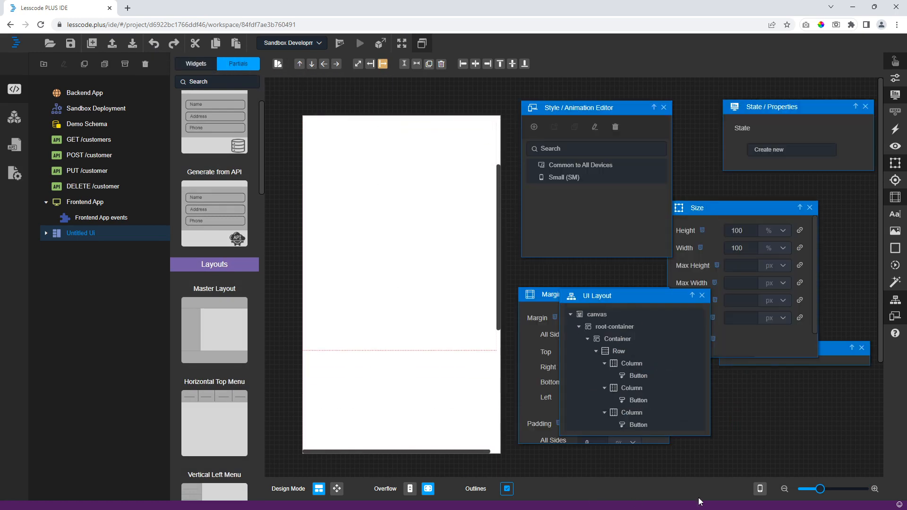
Step: Set the responsive preview's device preset to Extra Large Device (XL)
click(760, 488)
click(770, 412)
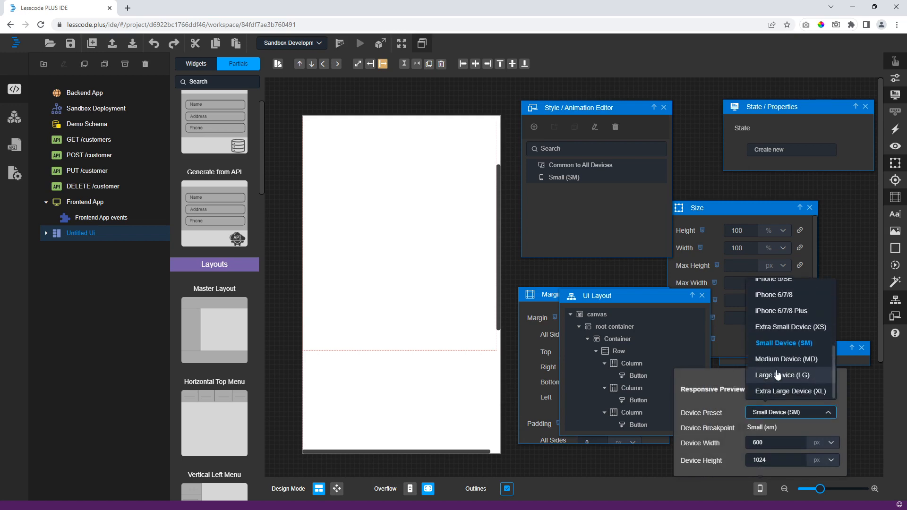
click(791, 392)
Step: Try adding the Features partial inside the container below the button row, and undo the addition
scroll(234, 378, down, 6)
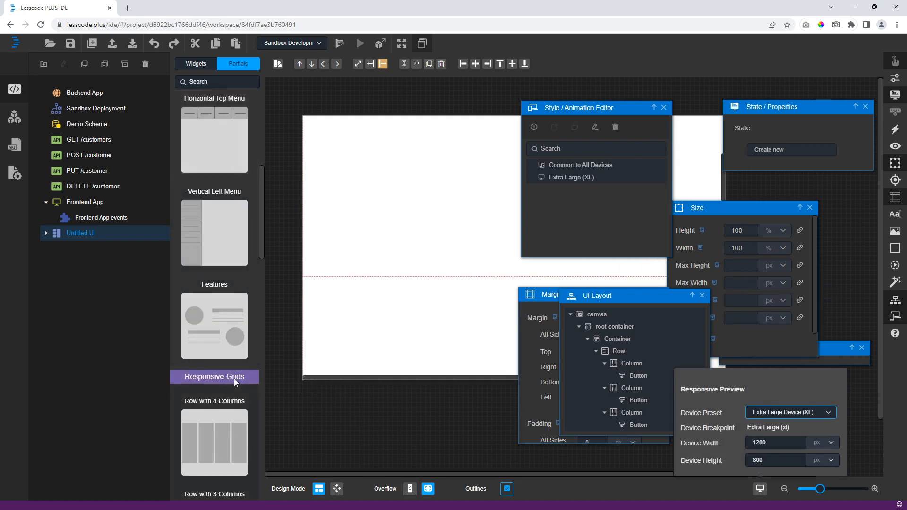
scroll(234, 379, down, 3)
drag(220, 207, 357, 202)
click(386, 201)
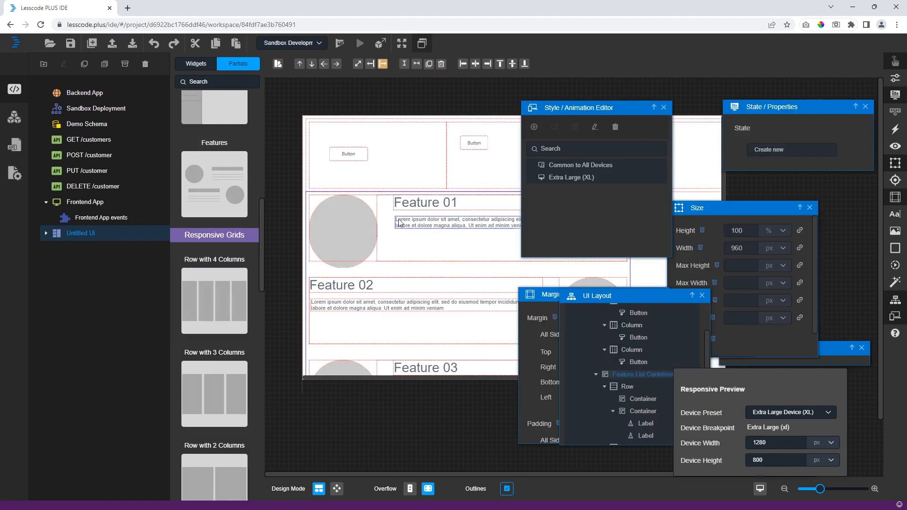
scroll(382, 291, down, 4)
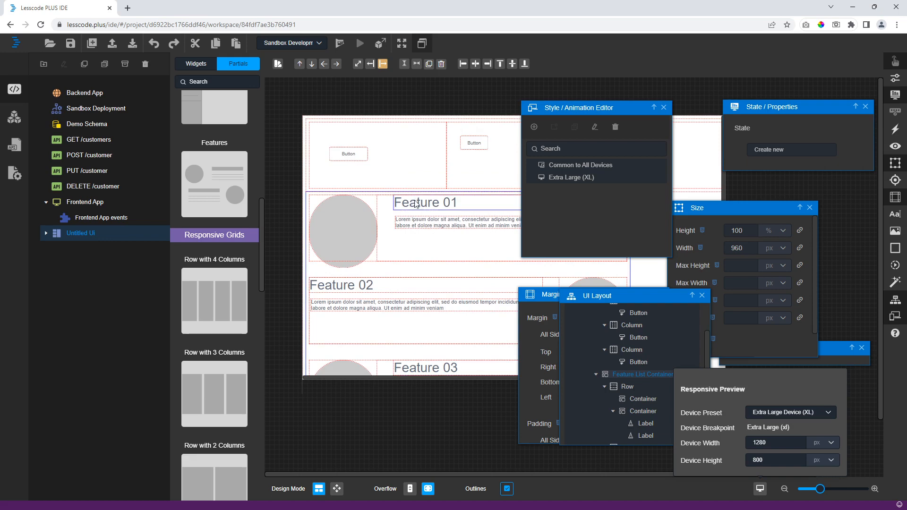
click(154, 46)
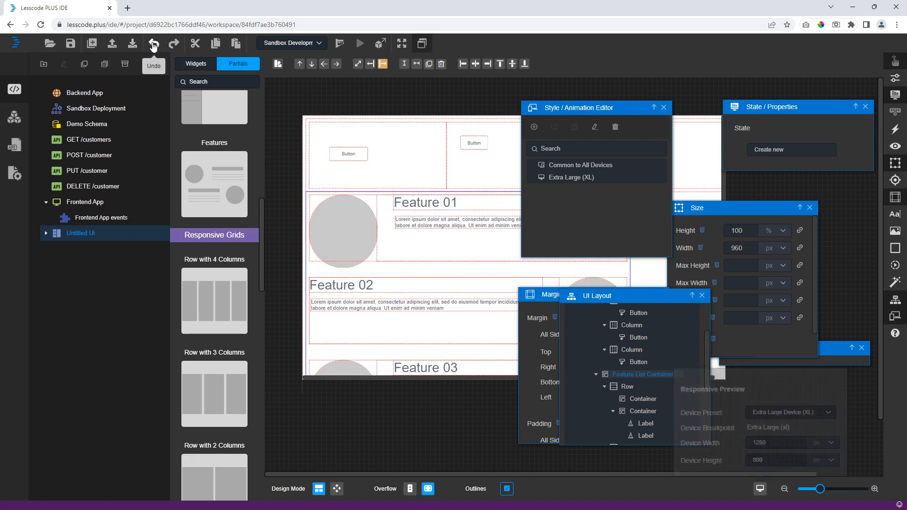
click(155, 46)
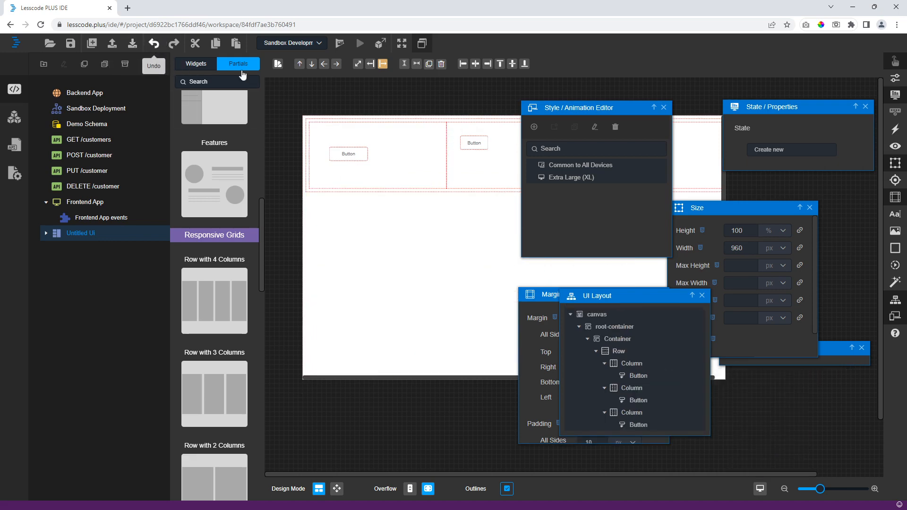
Step: Save the project
click(71, 49)
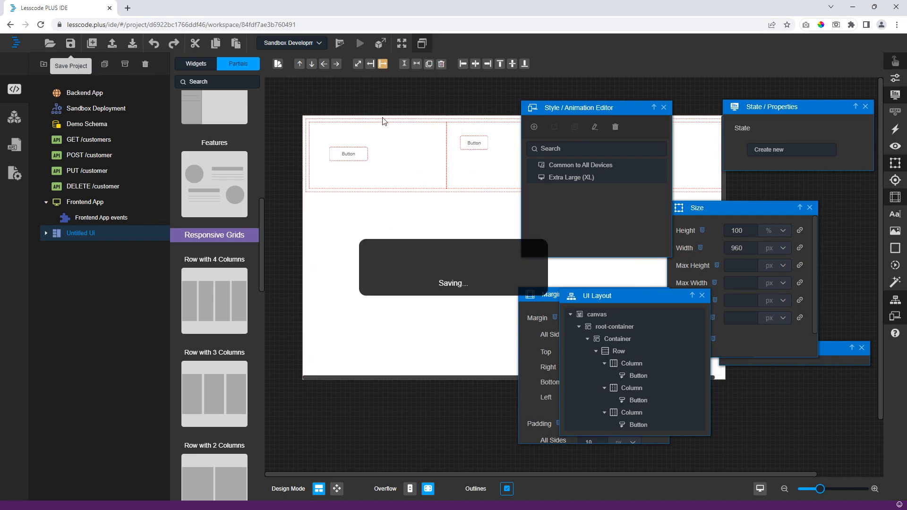
Step: Examine the Theme Editor's settings for the Danger, Info and Warning buttons, Label, Pagination and Slider, then close the editor
click(278, 64)
click(269, 145)
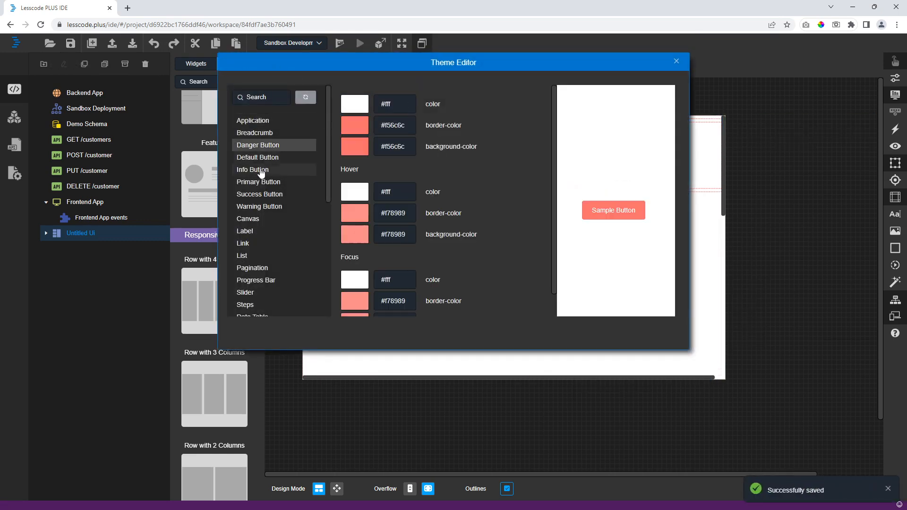
click(261, 171)
click(269, 208)
click(286, 231)
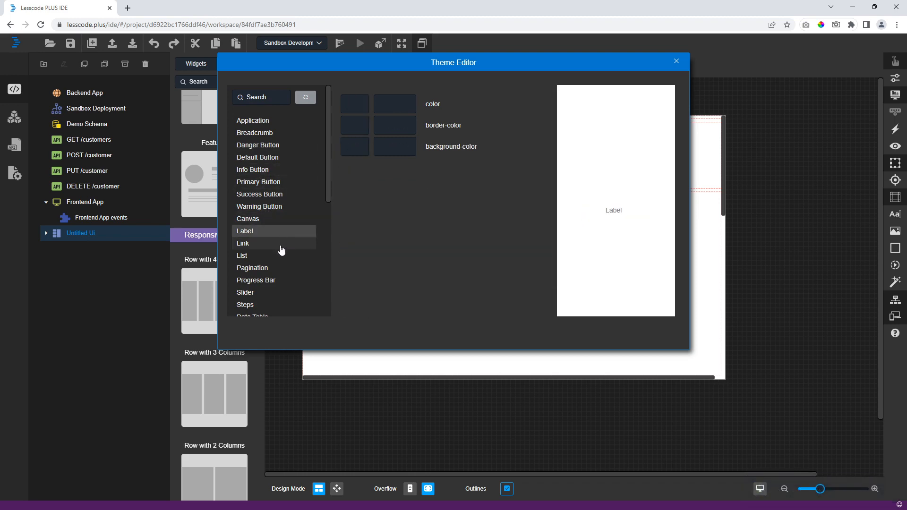
click(283, 267)
click(293, 293)
scroll(293, 298, down, 1)
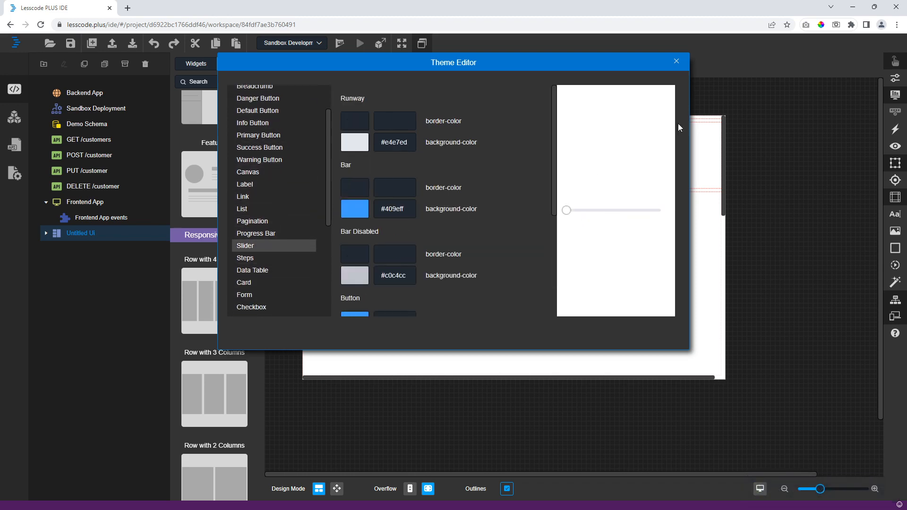
click(677, 63)
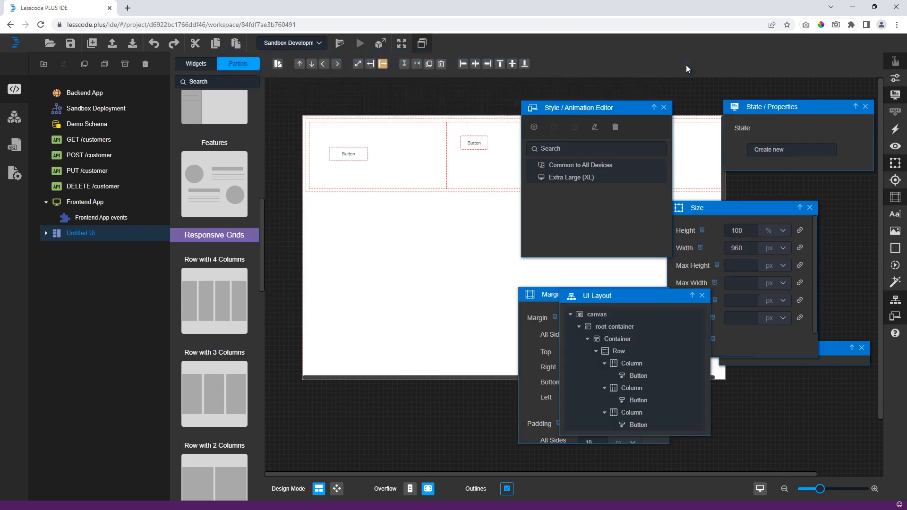